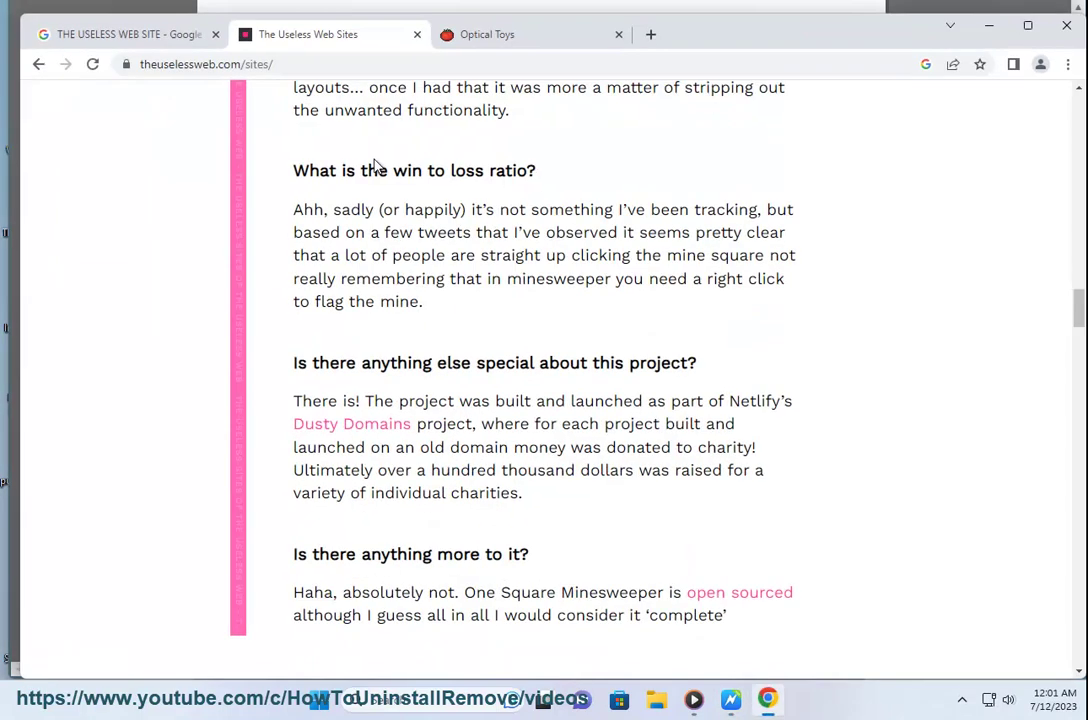
# Close the two extra tabs and search Google for Program Install & Uninstall Troubleshooter.
pyautogui.click(418, 35)
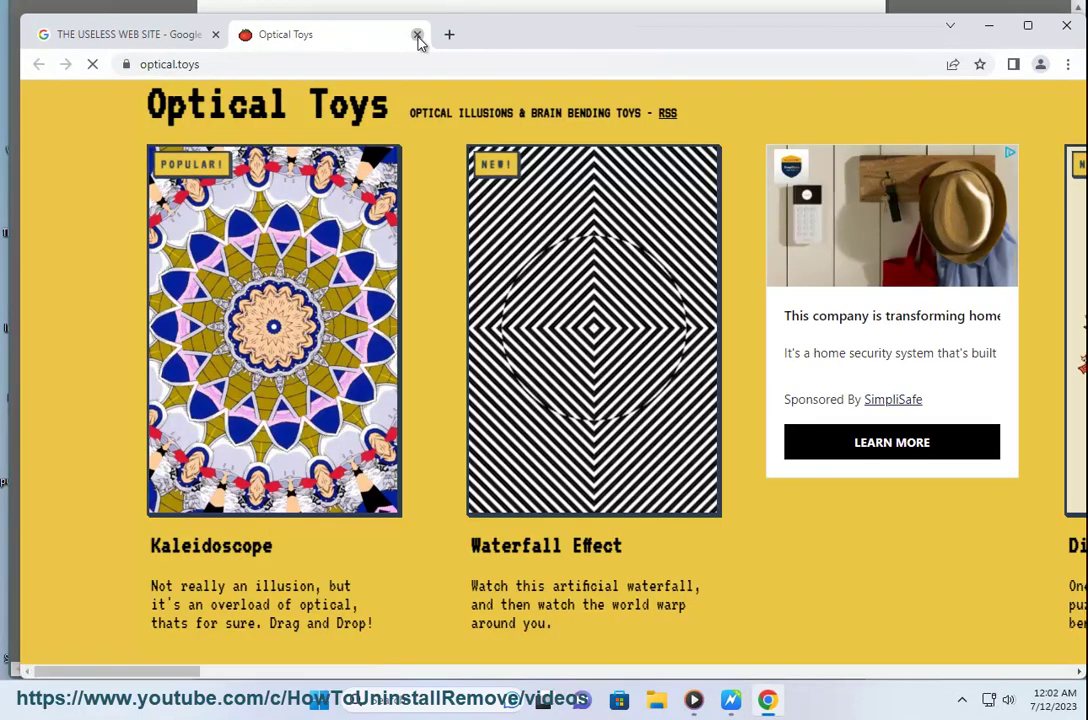
pyautogui.click(418, 35)
pyautogui.tripleClick(458, 122)
pyautogui.write('Program Install & Uninstall Troubleshooter')
pyautogui.press('Return')
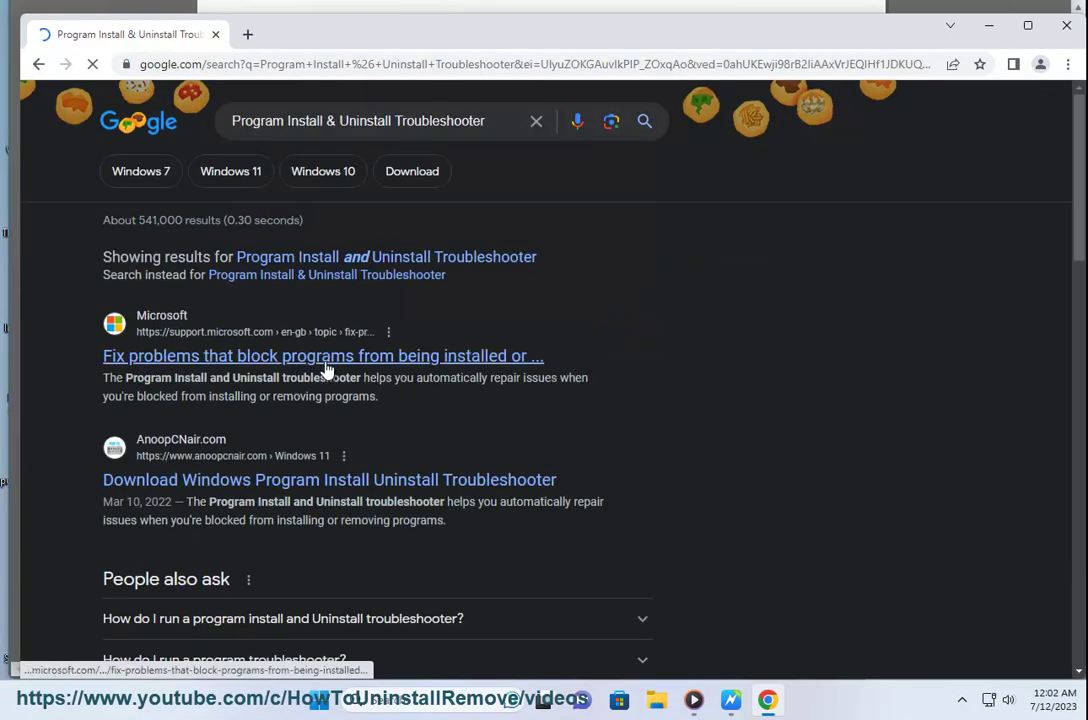
# Open Microsoft's troubleshooter result in a new tab and minimize Chrome.
pyautogui.rightClick(326, 368)
pyautogui.click(352, 379)
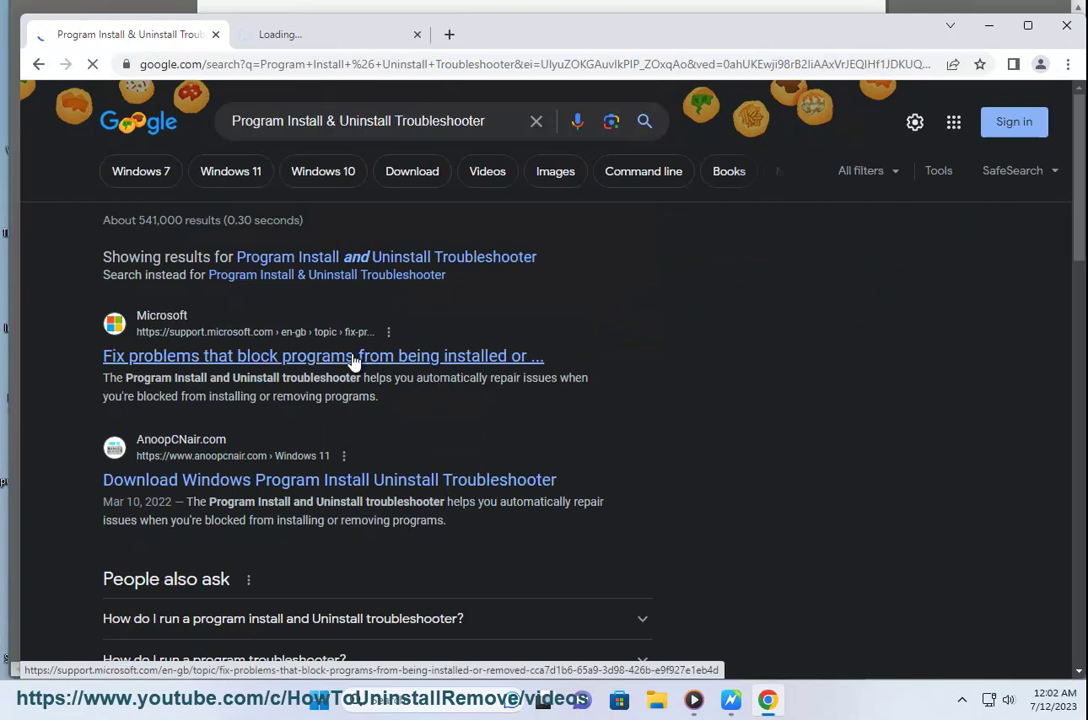
pyautogui.click(988, 25)
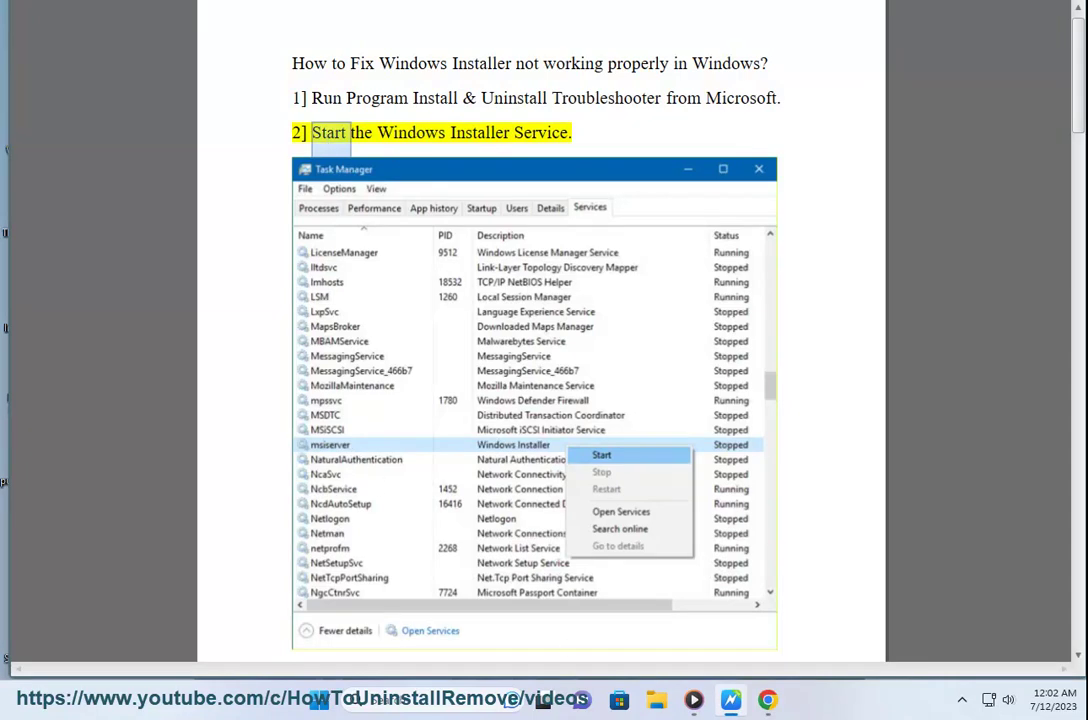
# Start the msiserver (Windows Installer) service from Task Manager's Services list, then return to the tutorial.
pyautogui.rightClick(845, 706)
pyautogui.click(613, 249)
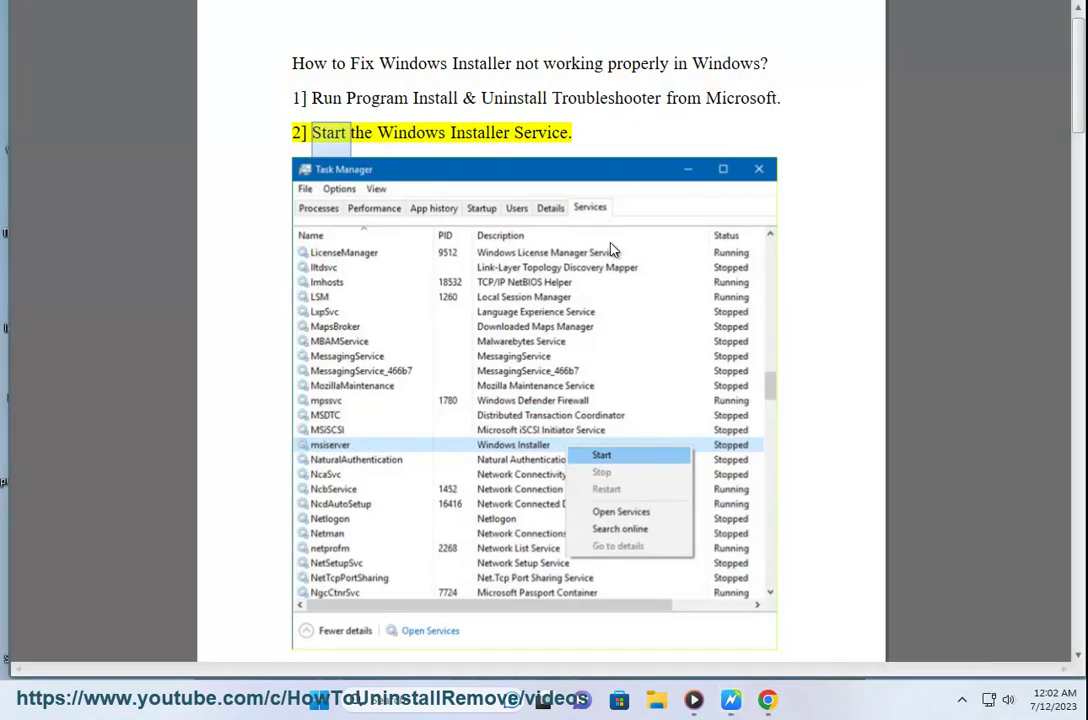
pyautogui.click(358, 404)
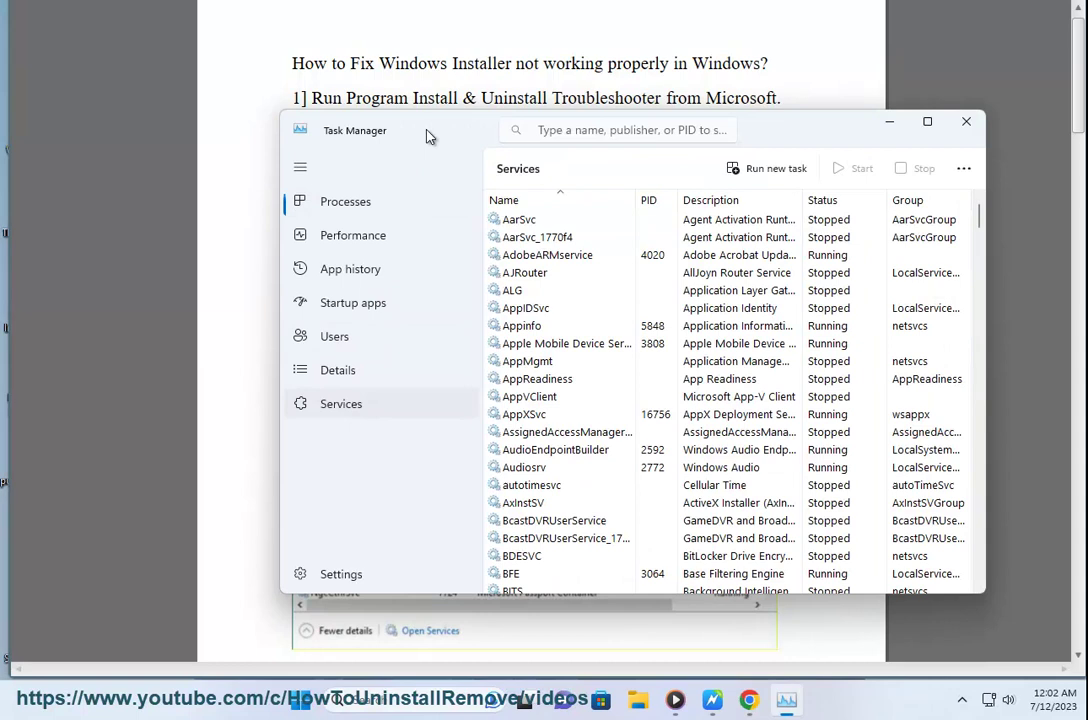
pyautogui.moveTo(428, 136); pyautogui.dragTo(620, 88)
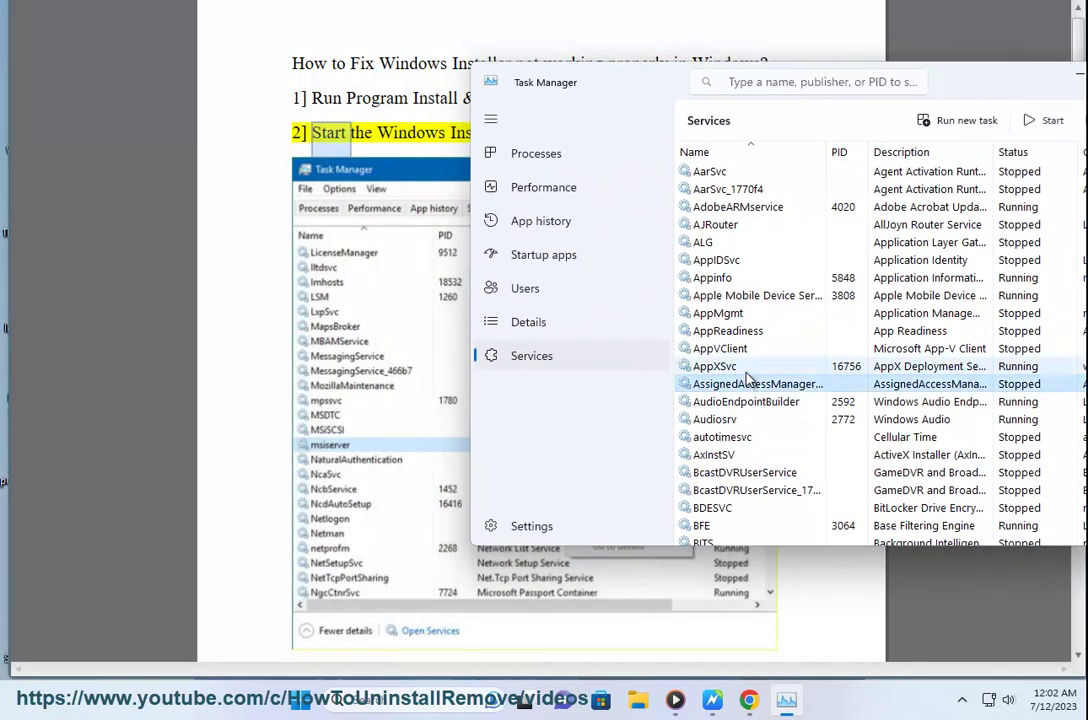
pyautogui.press('m')
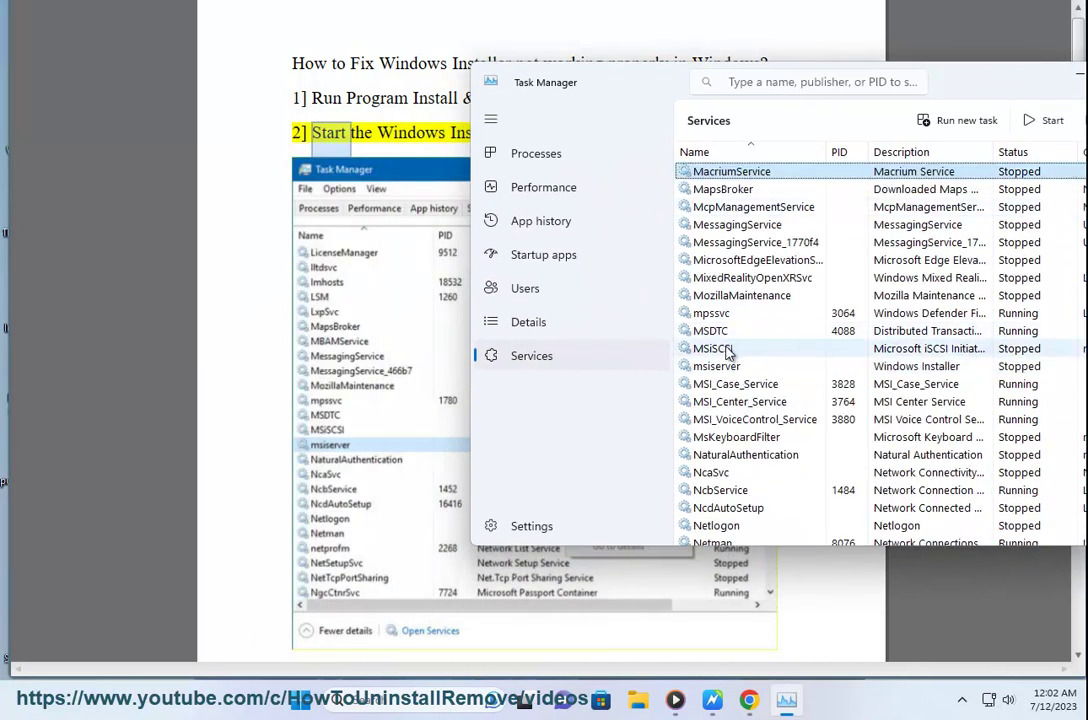
pyautogui.click(740, 368)
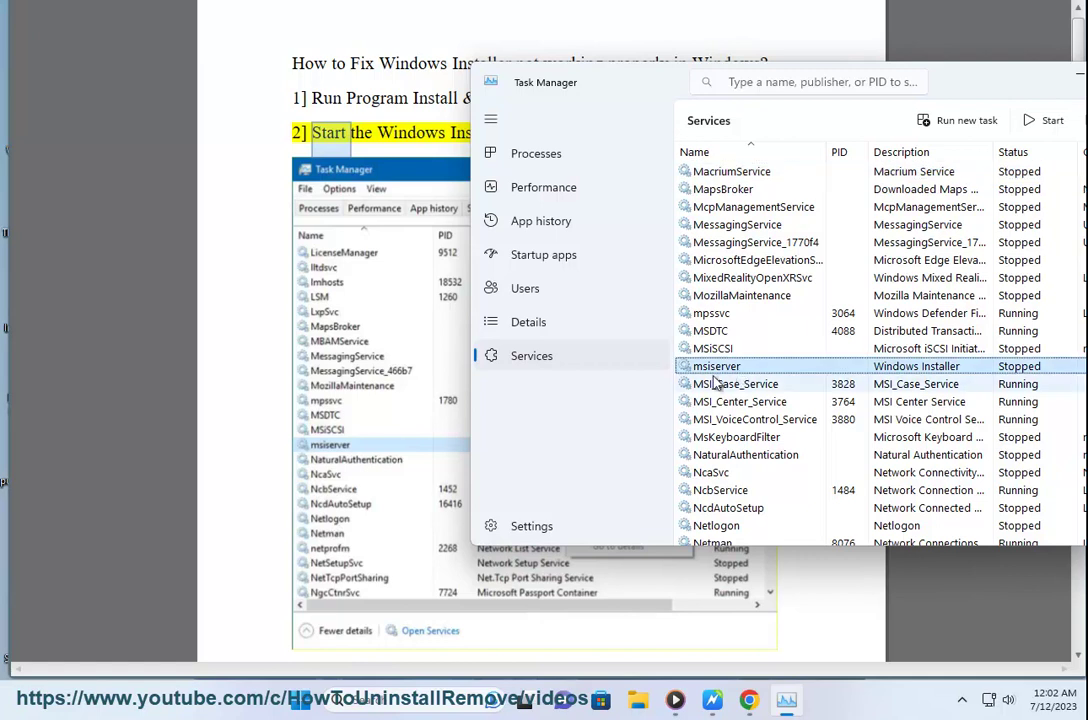
pyautogui.rightClick(805, 370)
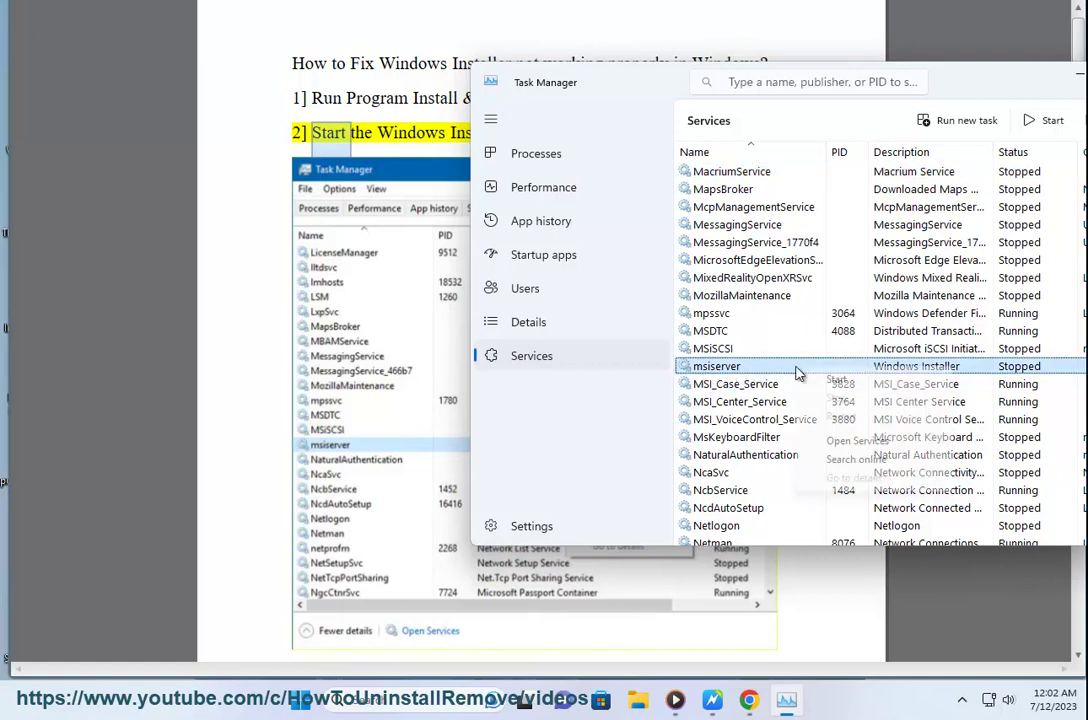
pyautogui.click(850, 383)
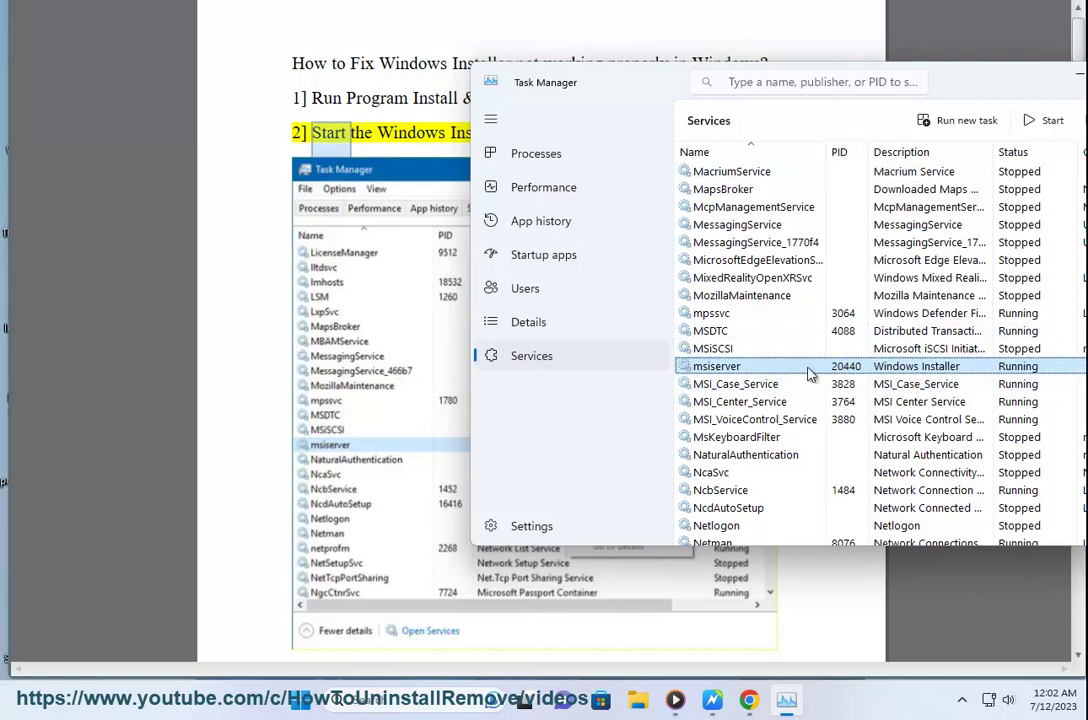
pyautogui.click(268, 459)
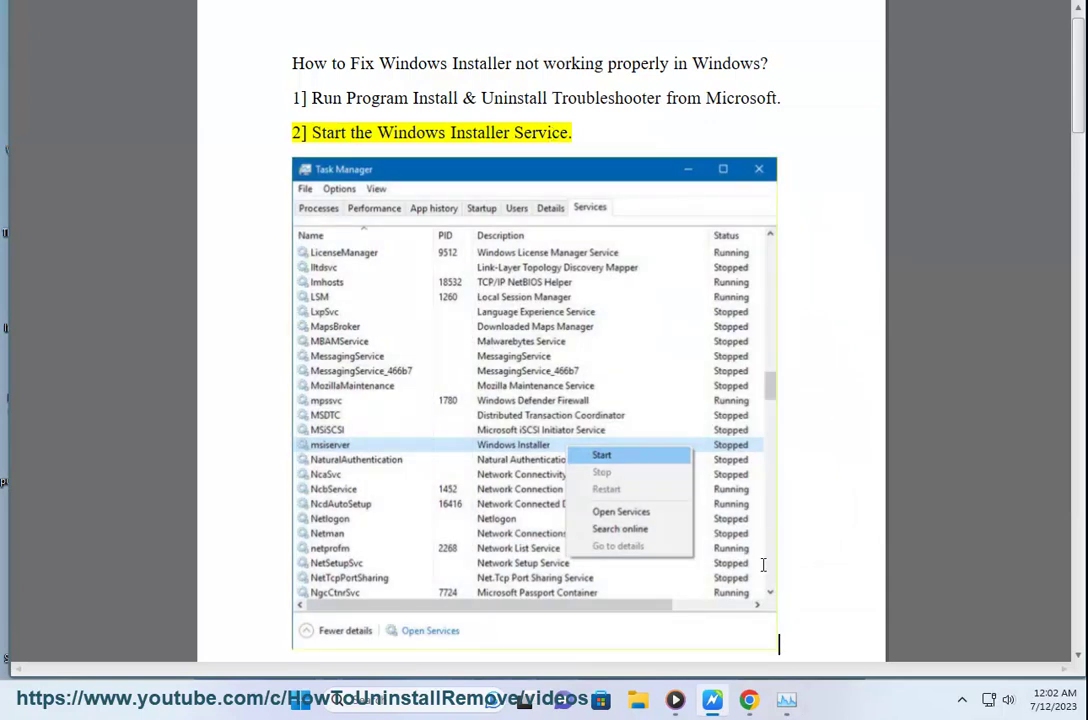
# Download the Program Install and Uninstall troubleshooter from Microsoft's fix-problems page.
pyautogui.doubleClick(606, 96)
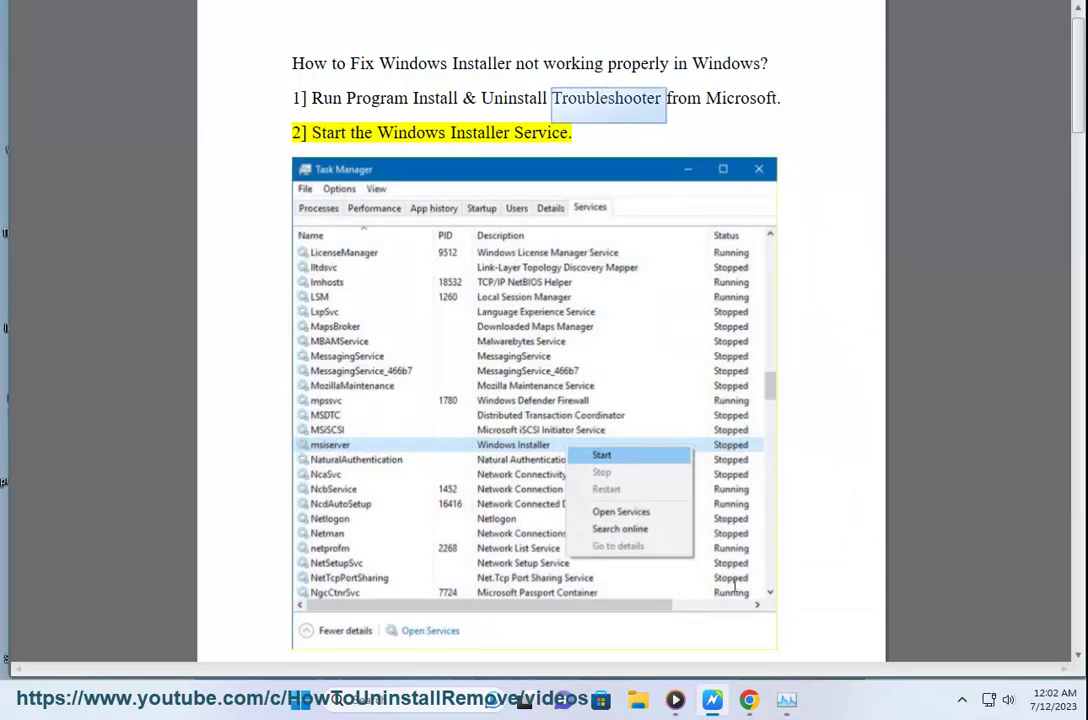
pyautogui.click(638, 590)
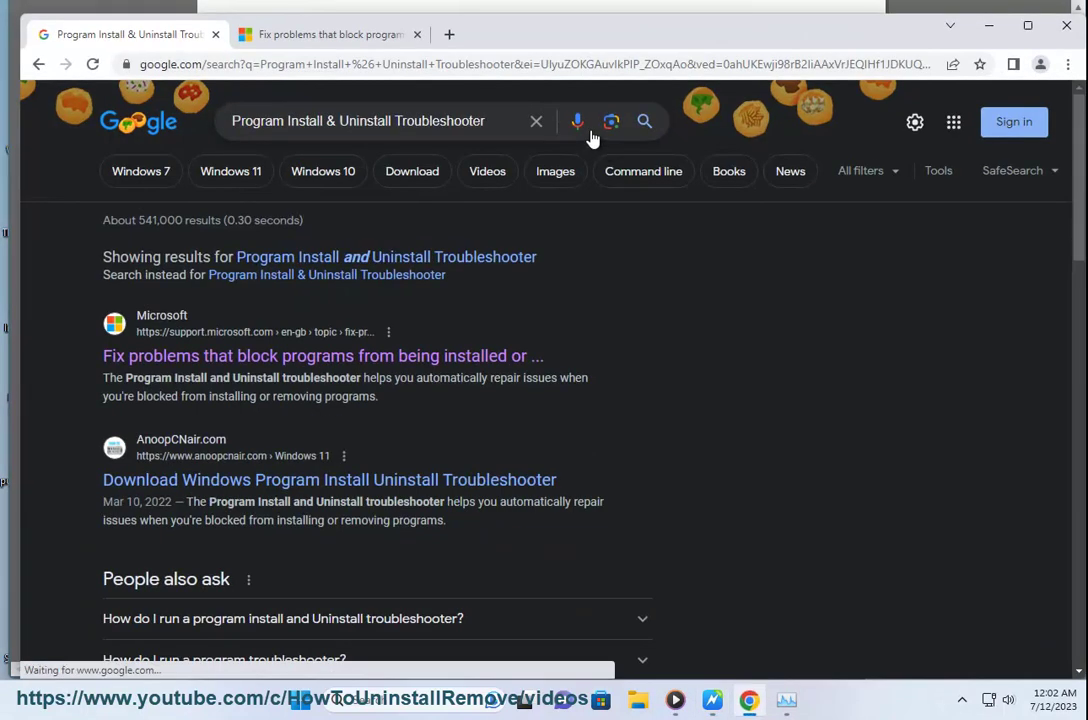
pyautogui.click(316, 40)
pyautogui.click(268, 558)
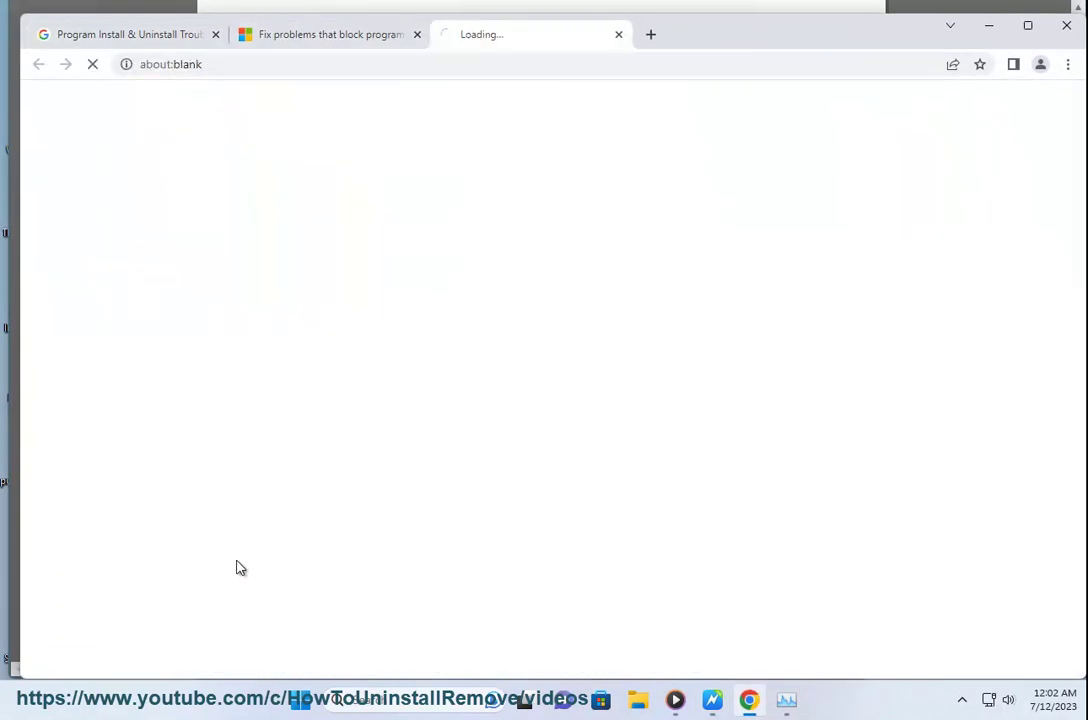
pyautogui.click(318, 38)
# Show the downloaded .diagcab file in its folder, then close the troubleshooter and folder windows.
pyautogui.scroll(-2, 515, 313)
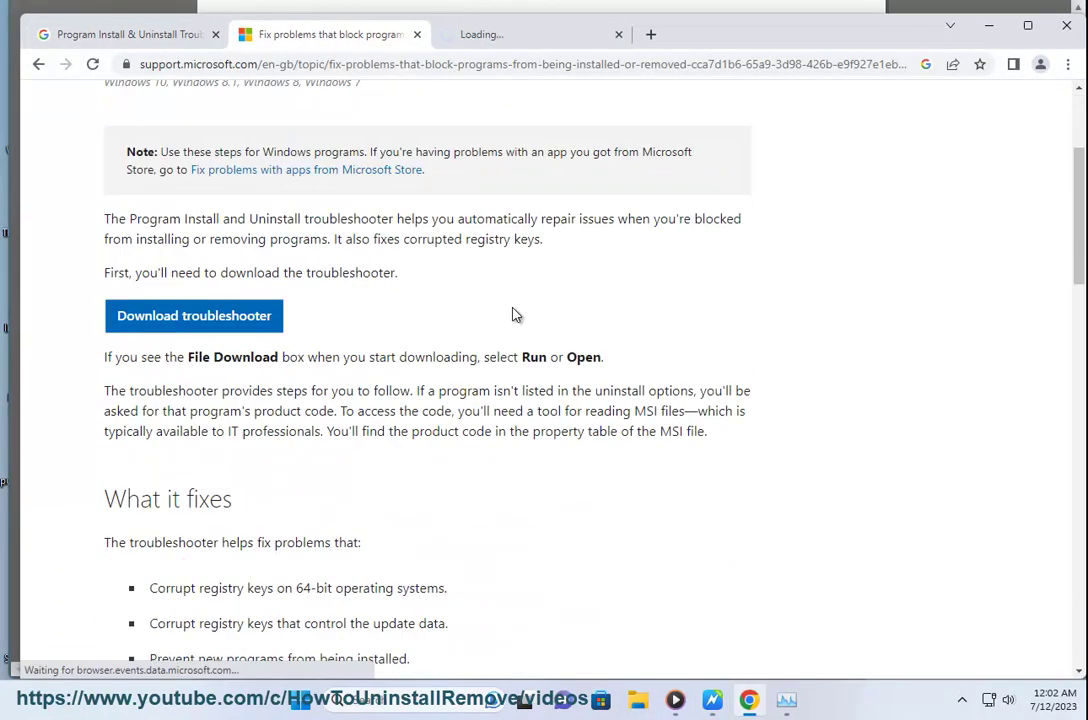
pyautogui.scroll(-3, 320, 314)
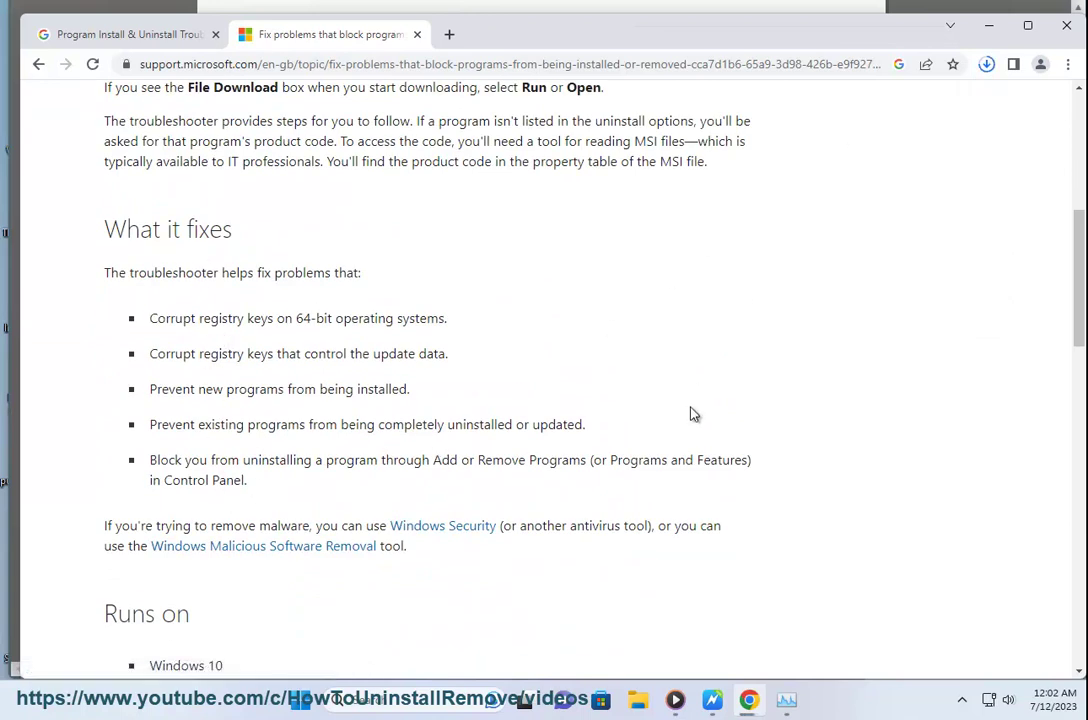
pyautogui.doubleClick(366, 392)
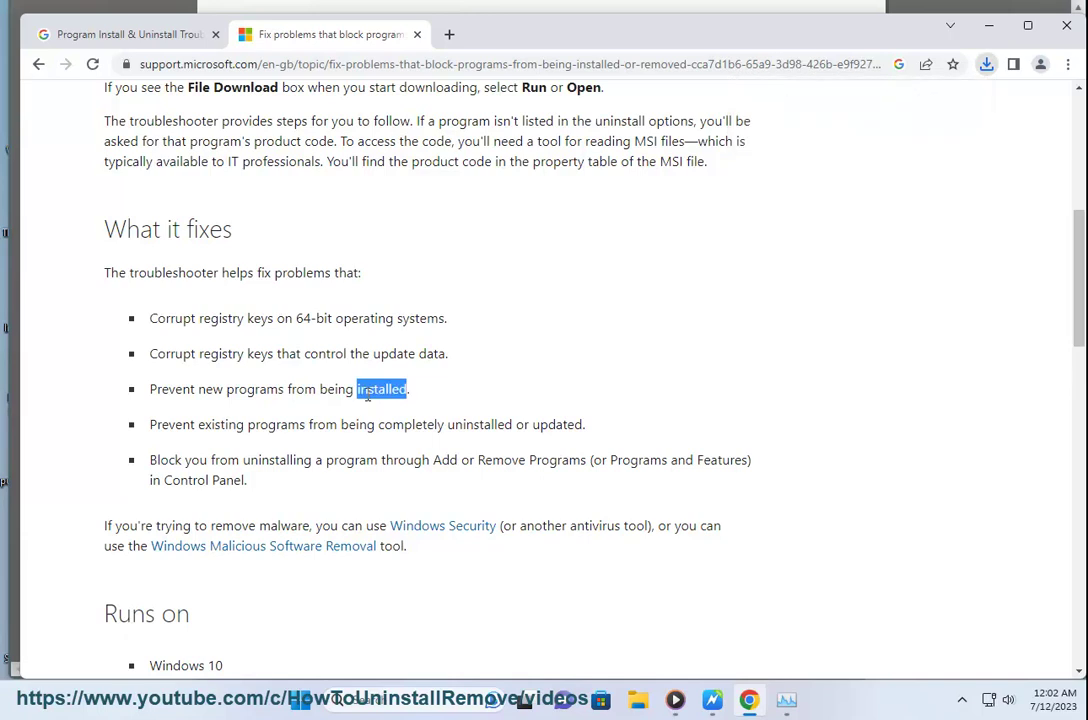
pyautogui.click(986, 64)
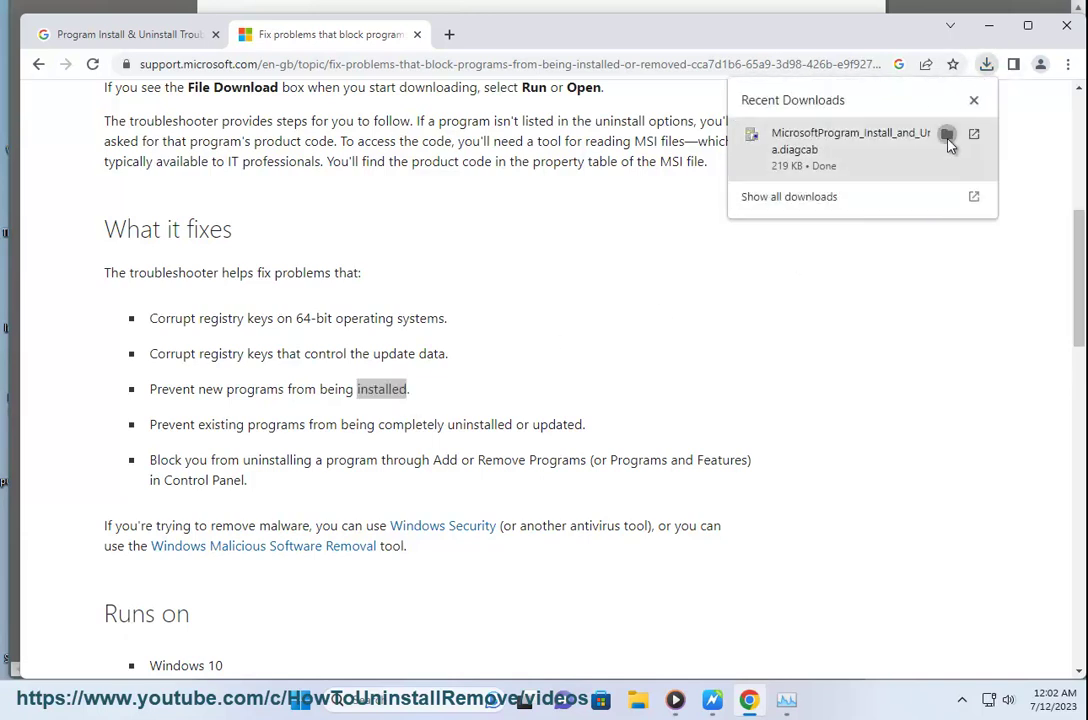
pyautogui.click(947, 134)
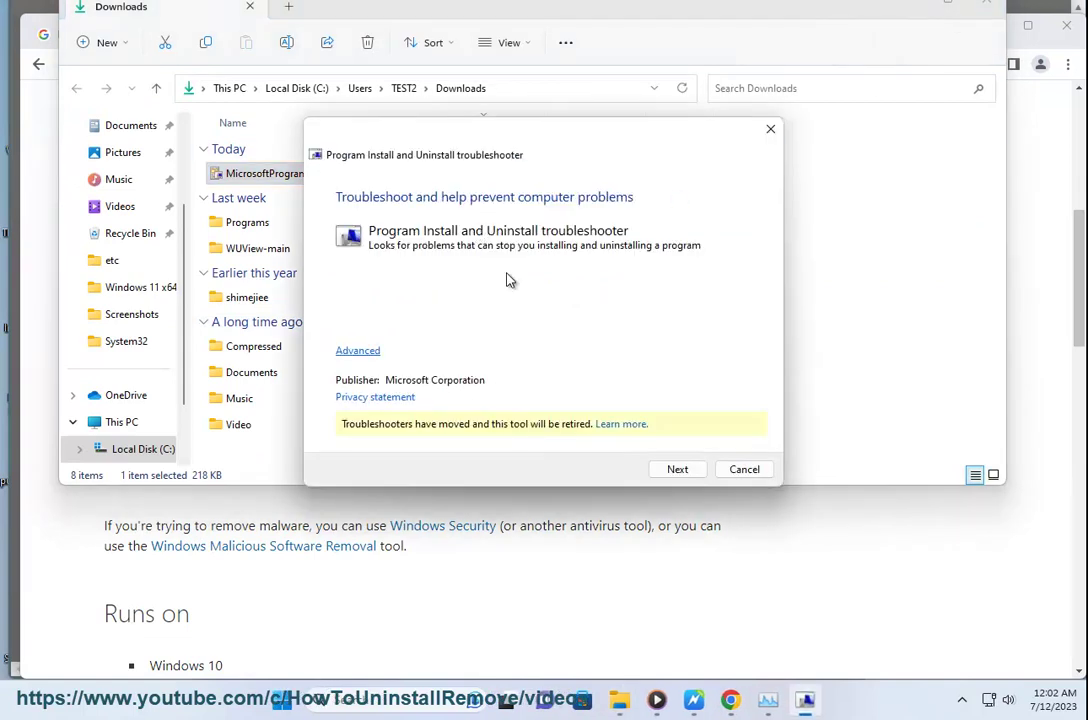
pyautogui.click(742, 470)
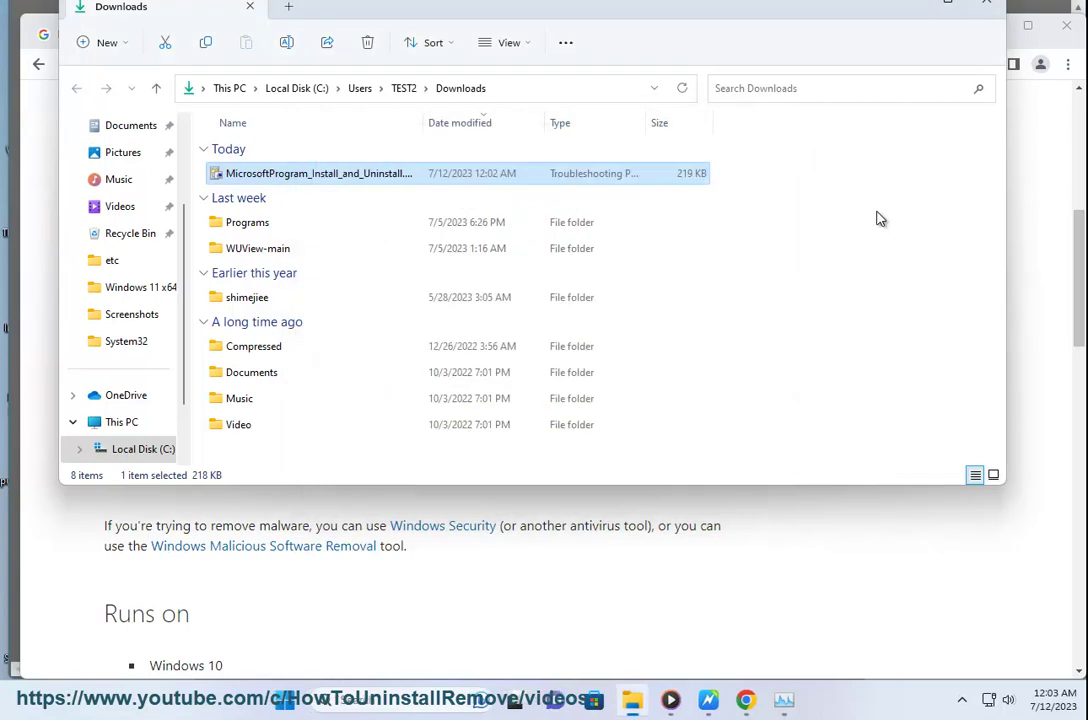
pyautogui.click(985, 6)
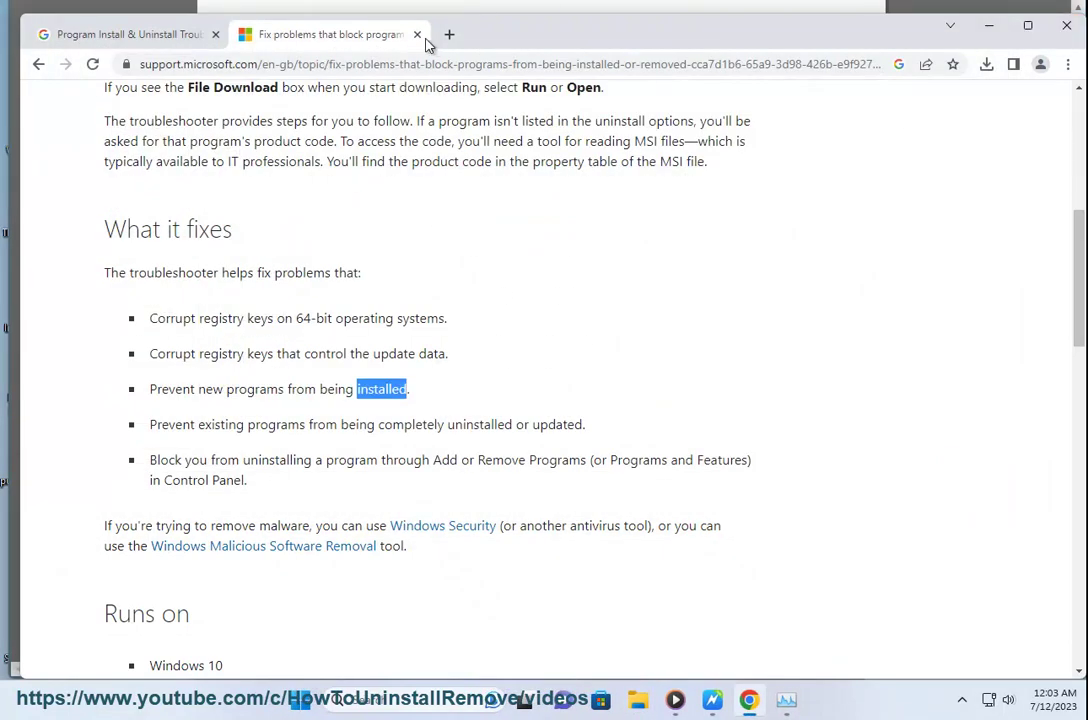
pyautogui.click(417, 34)
pyautogui.click(989, 24)
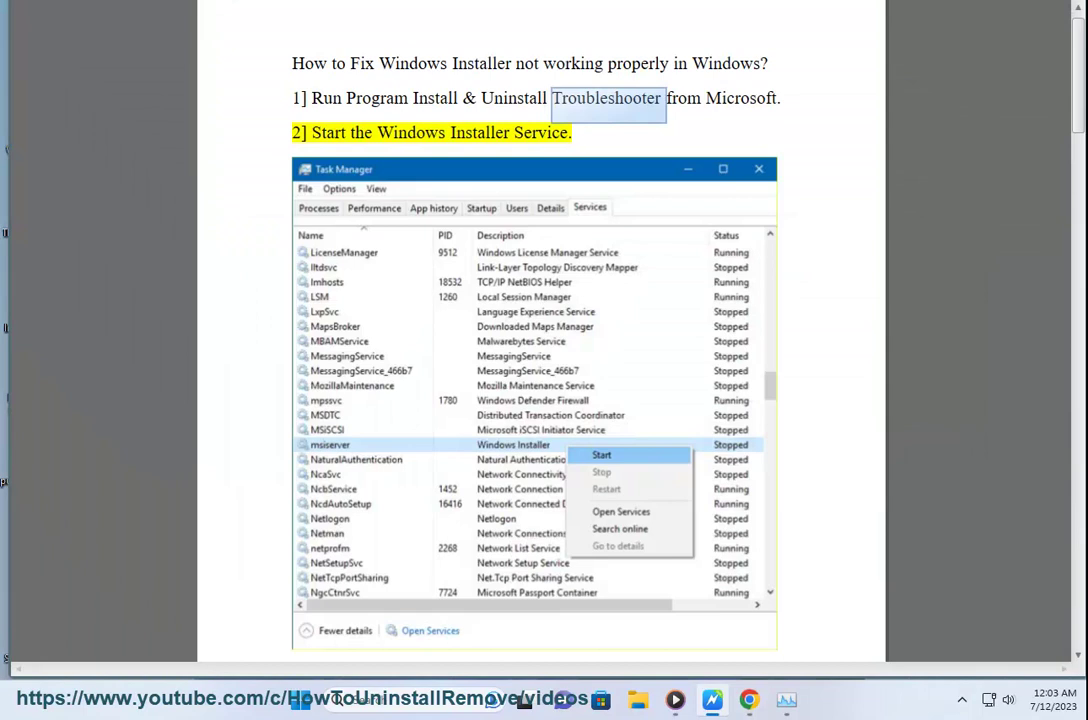
pyautogui.scroll(-1, 615, 377)
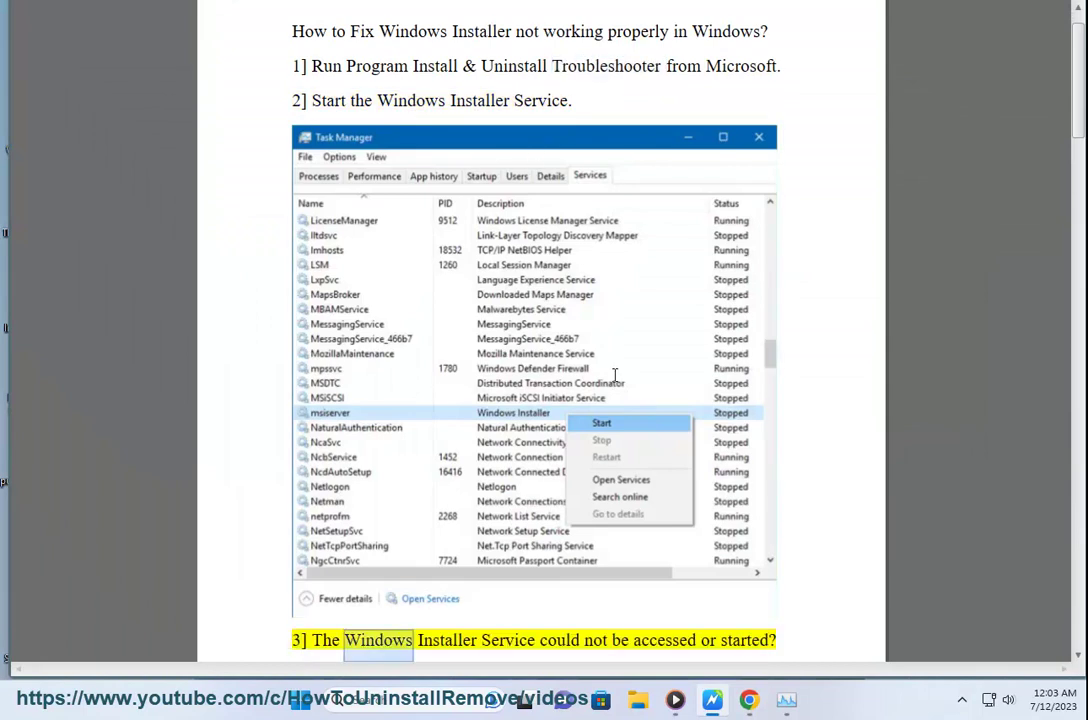
pyautogui.scroll(-1, 644, 377)
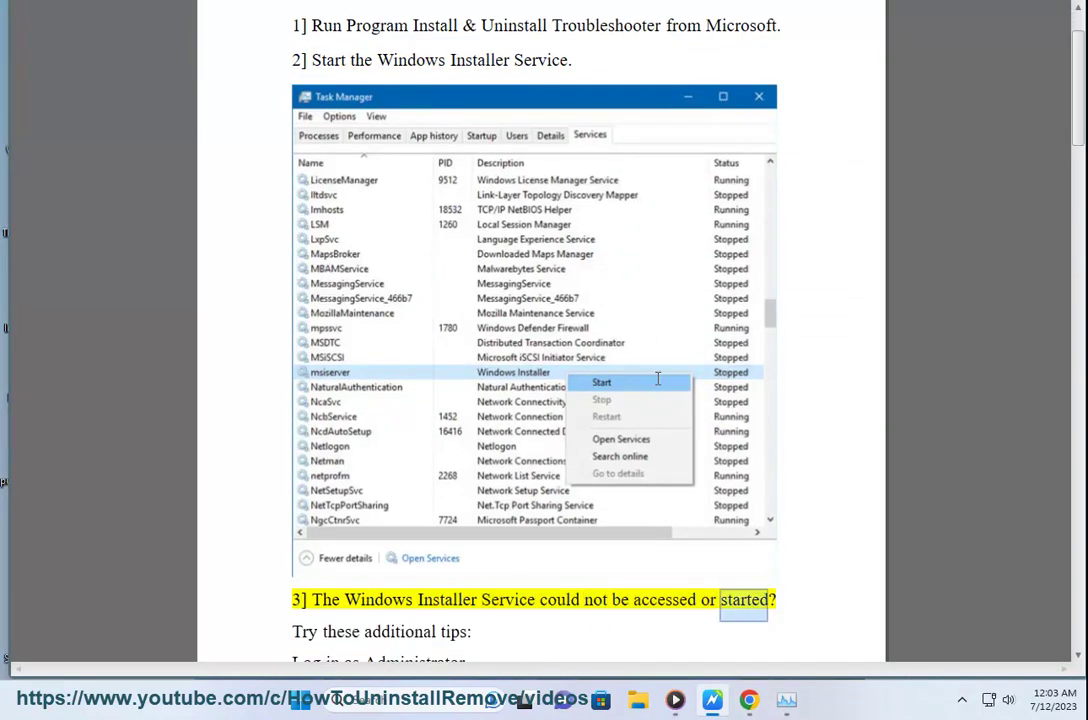
pyautogui.scroll(-1, 657, 379)
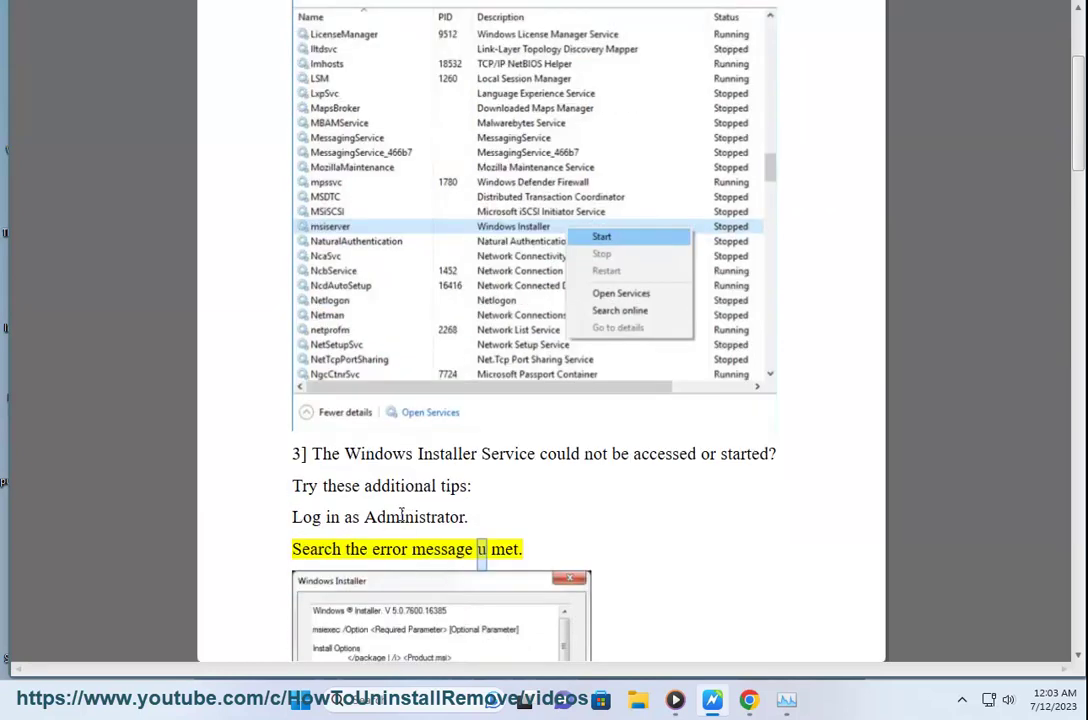
pyautogui.click(786, 700)
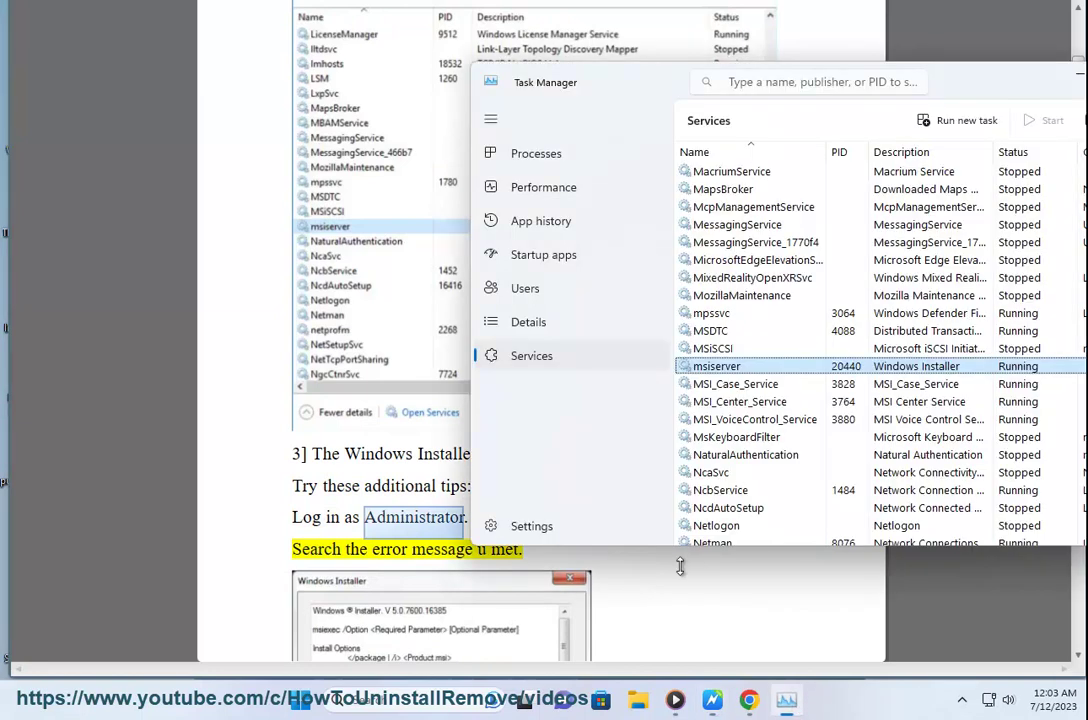
pyautogui.click(505, 290)
pyautogui.rightClick(745, 197)
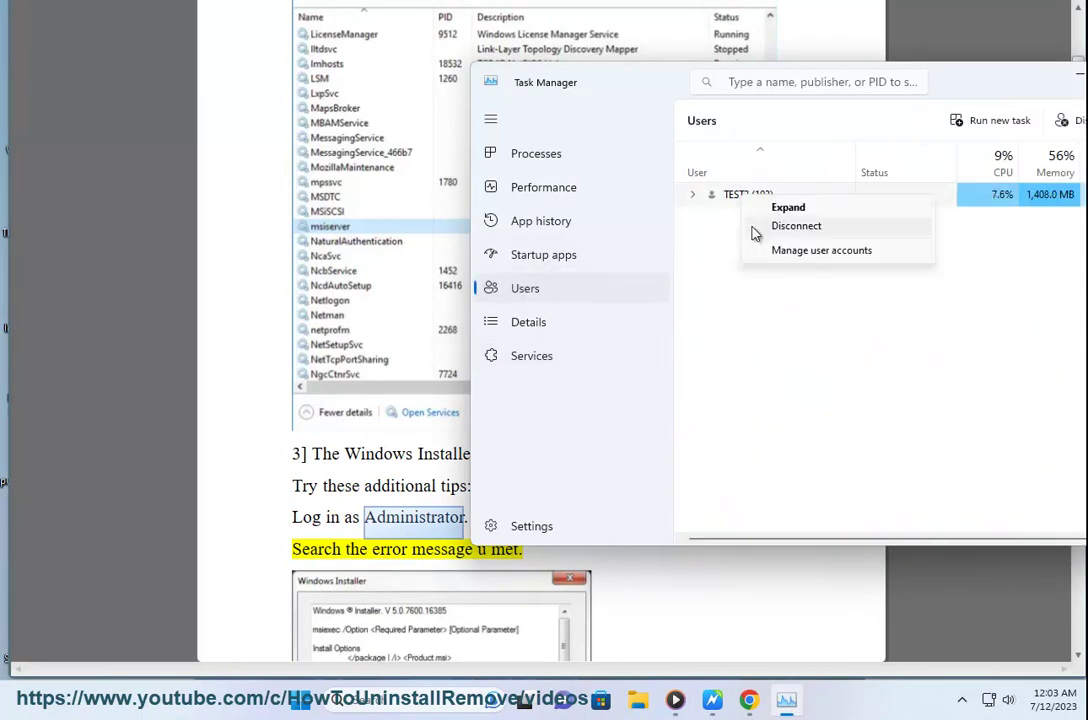
pyautogui.click(760, 255)
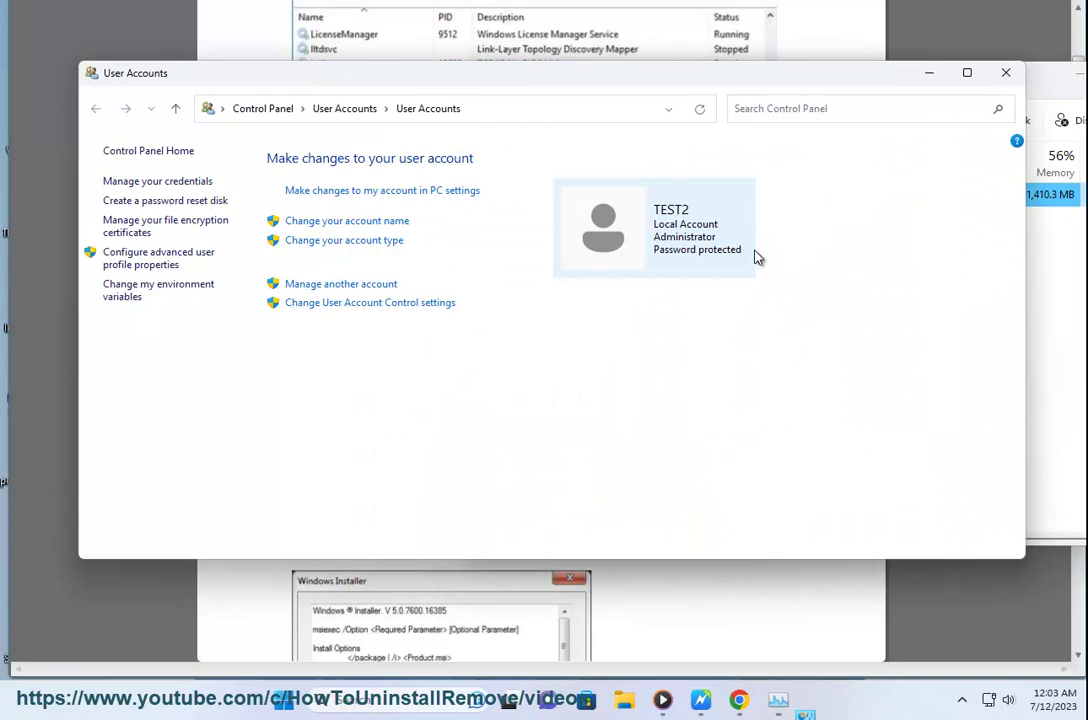
pyautogui.click(1006, 72)
pyautogui.click(915, 77)
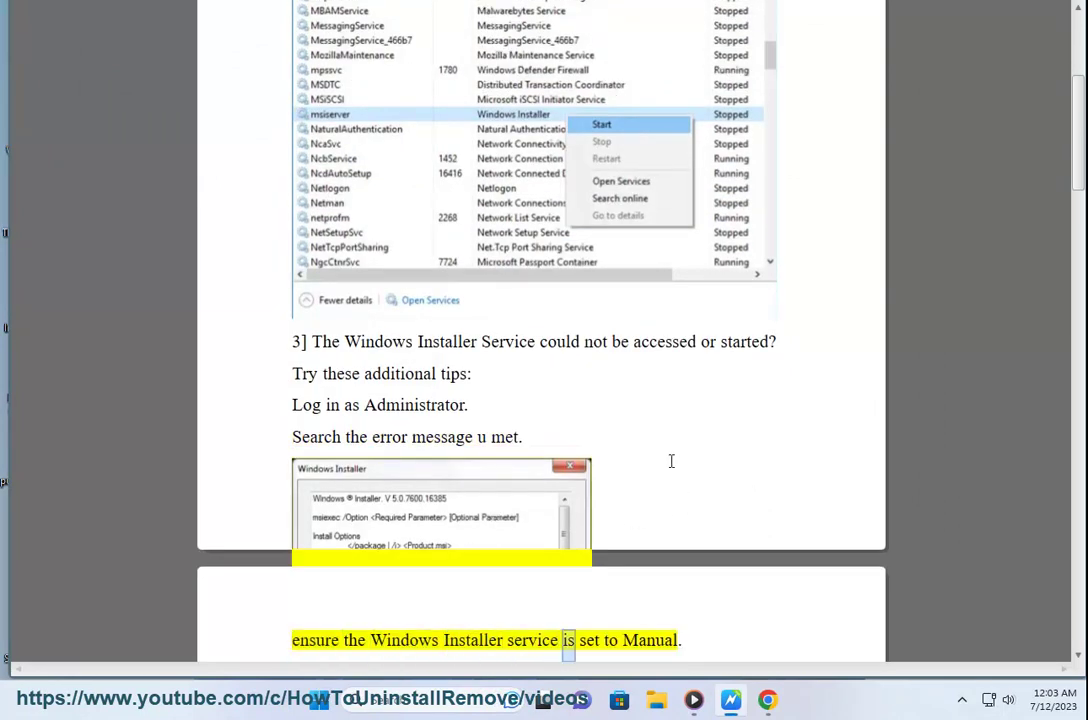
pyautogui.click(452, 705)
pyautogui.write('services')
pyautogui.click(440, 188)
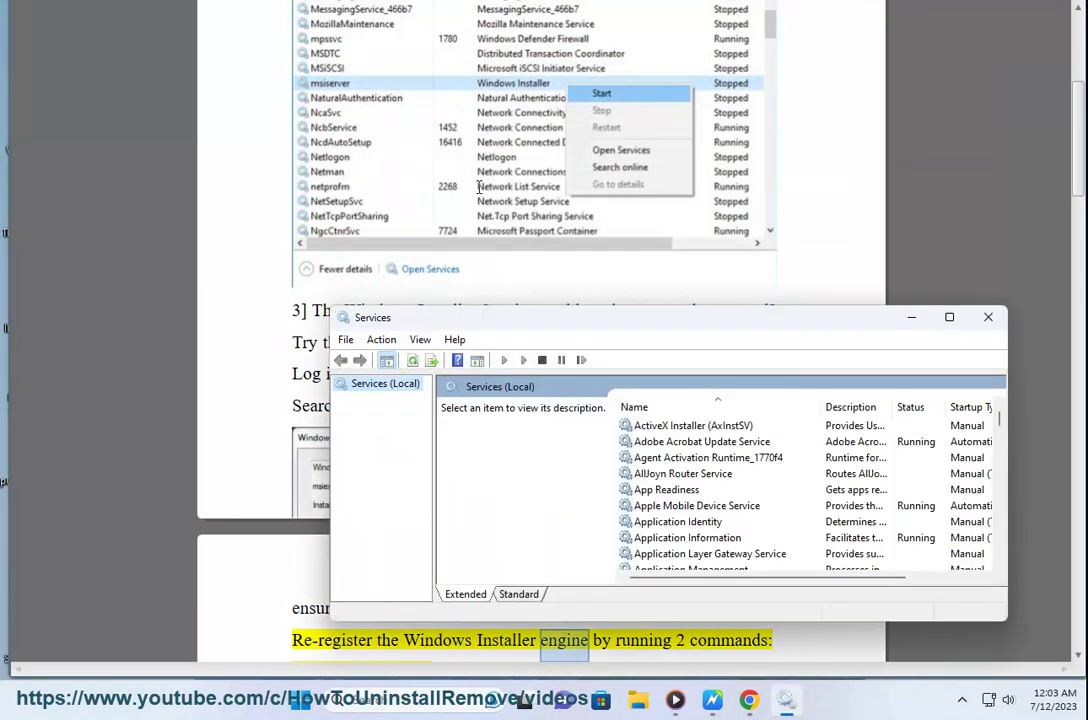
pyautogui.click(697, 457)
pyautogui.press('w')
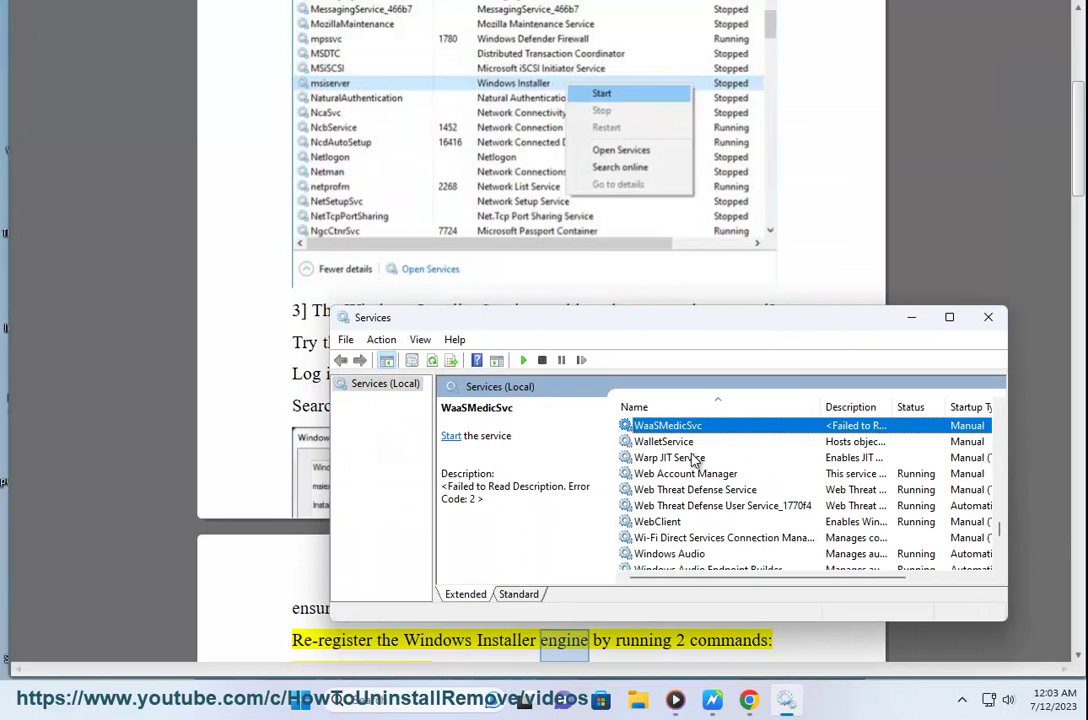
pyautogui.scroll(-2, 703, 477)
pyautogui.scroll(-2, 703, 490)
pyautogui.scroll(-1, 704, 520)
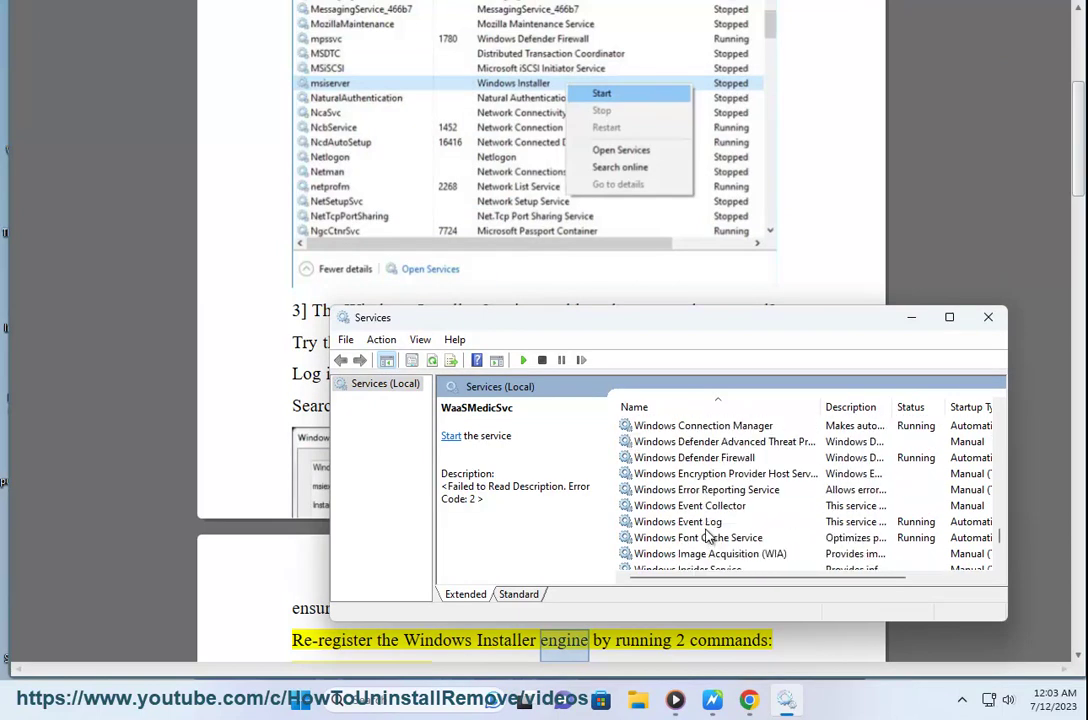
pyautogui.scroll(-1, 707, 538)
pyautogui.click(705, 539)
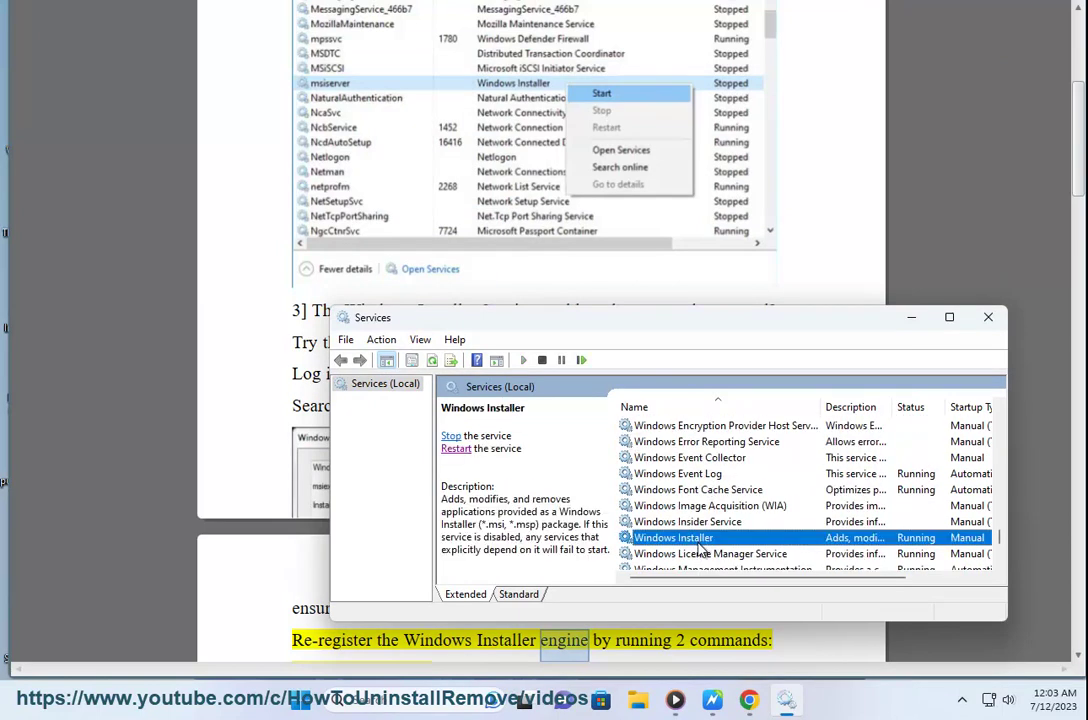
pyautogui.rightClick(855, 545)
pyautogui.click(905, 498)
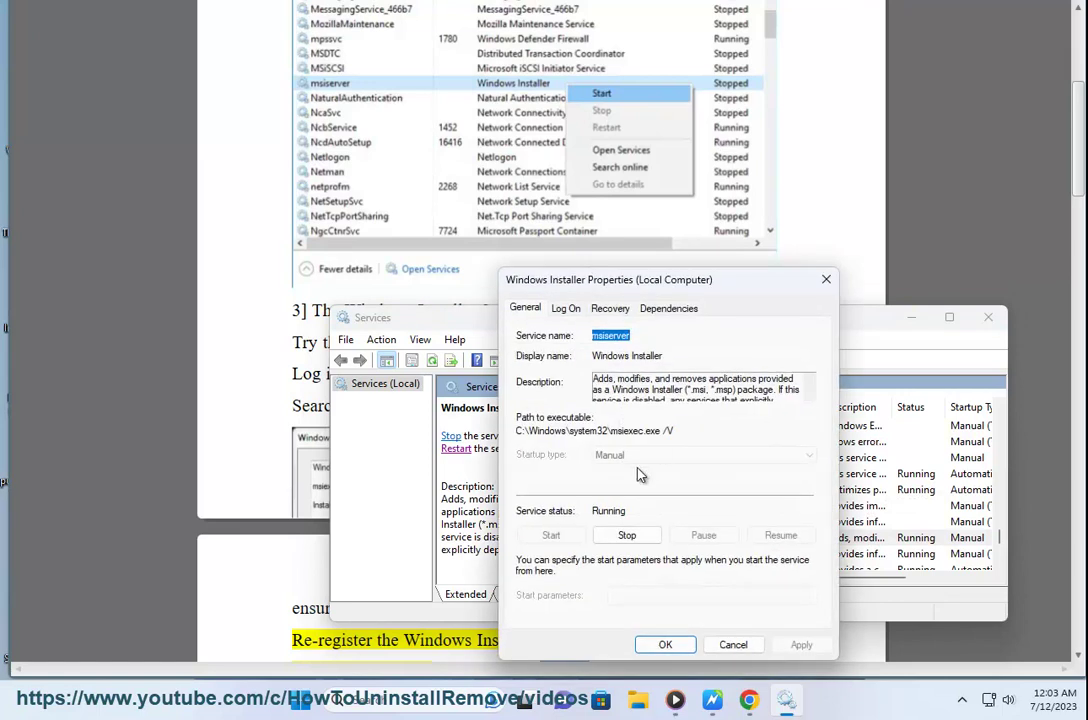
pyautogui.click(735, 644)
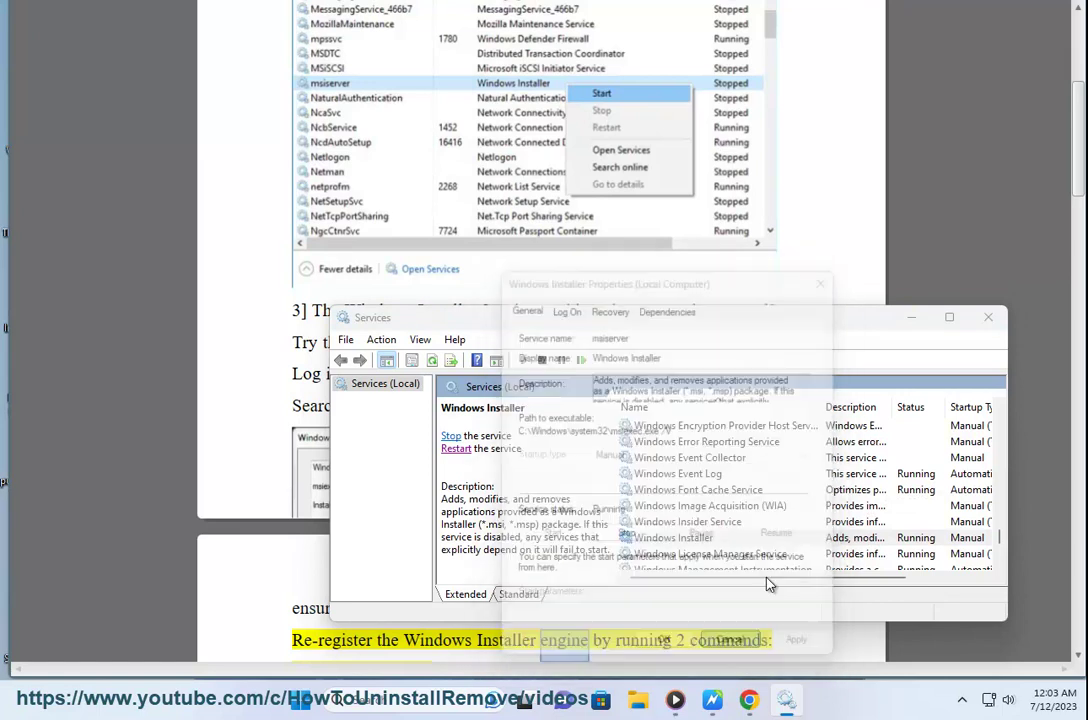
pyautogui.click(988, 317)
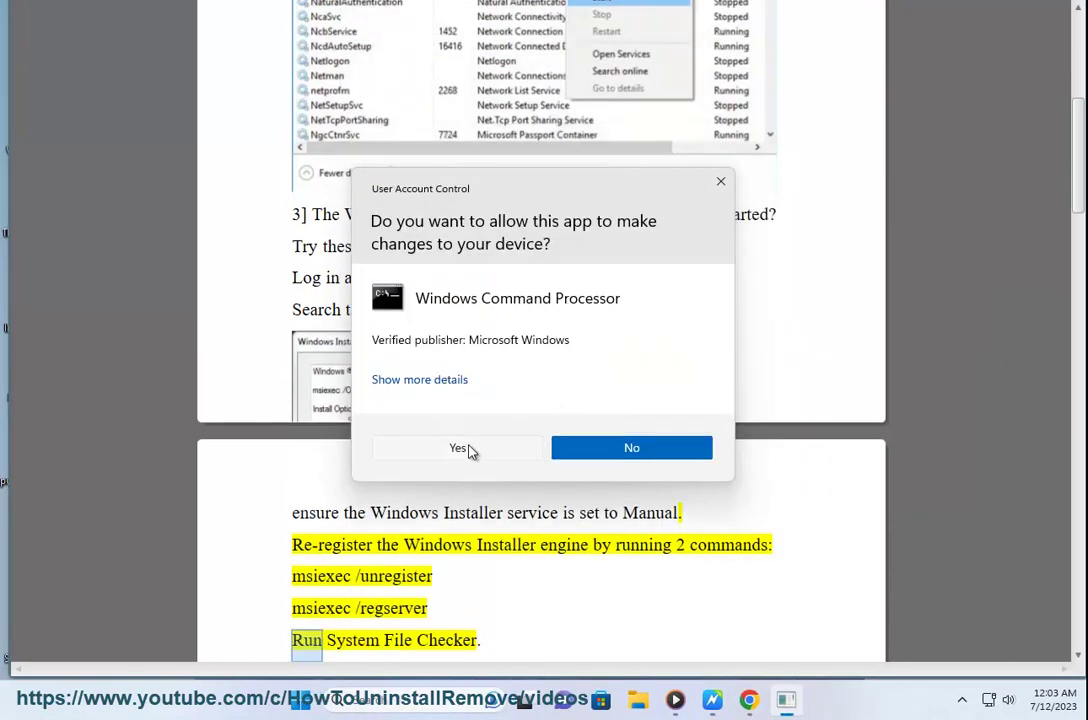
# Approve the administrator Command Prompt, move it aside, and bring the tutorial back.
pyautogui.click(462, 448)
pyautogui.moveTo(263, 20); pyautogui.dragTo(658, 115)
pyautogui.write('M')
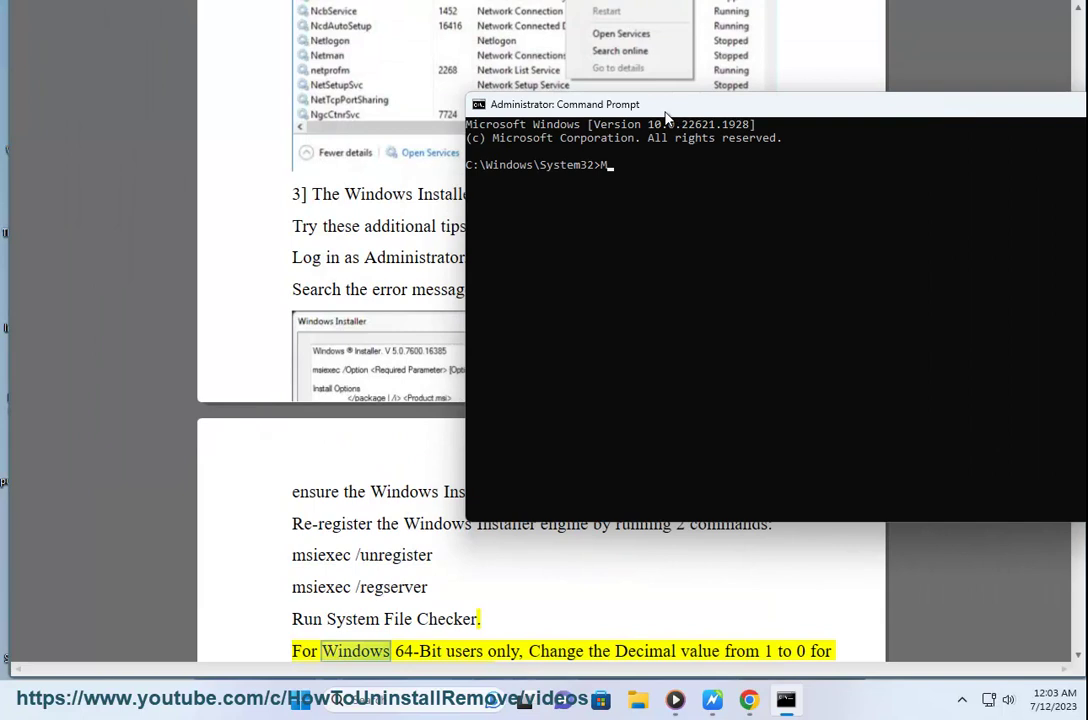
pyautogui.write('SI...')
pyautogui.click(389, 553)
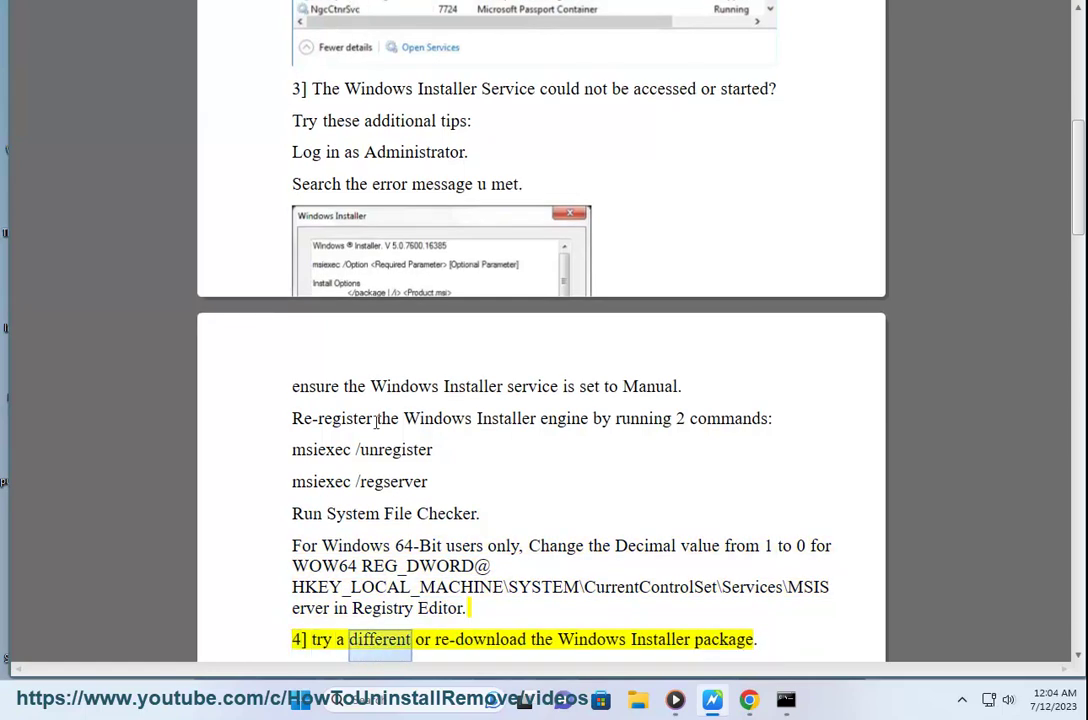
# Launch Registry Editor from Windows search with administrator approval.
pyautogui.click(363, 690)
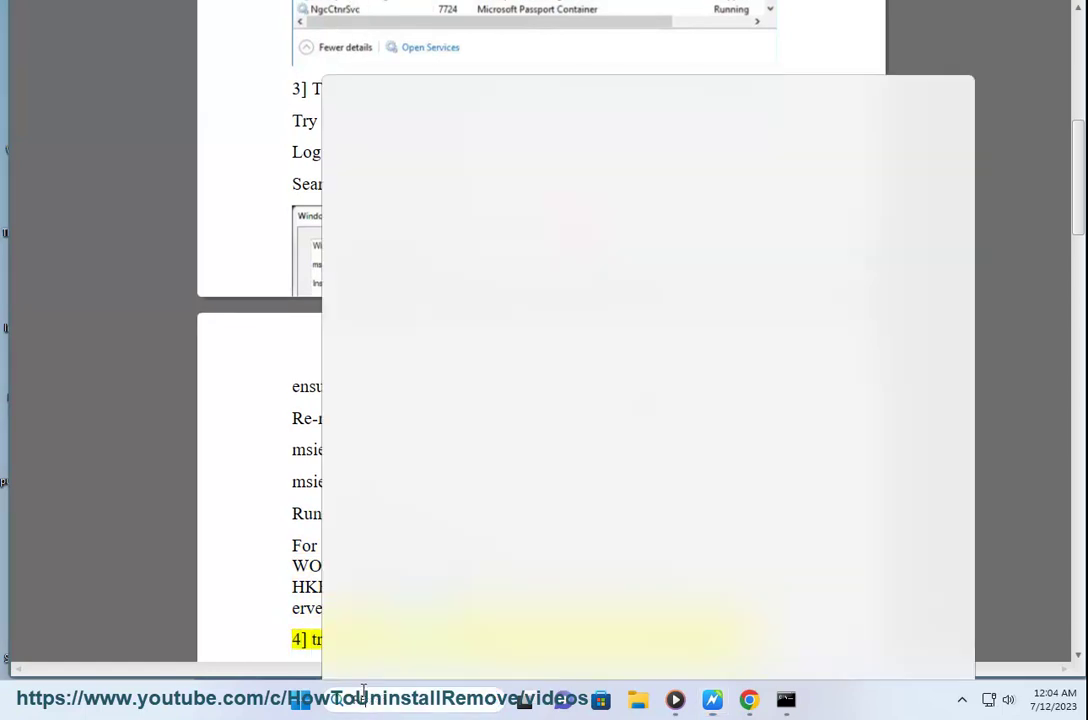
pyautogui.write('reg')
pyautogui.click(457, 170)
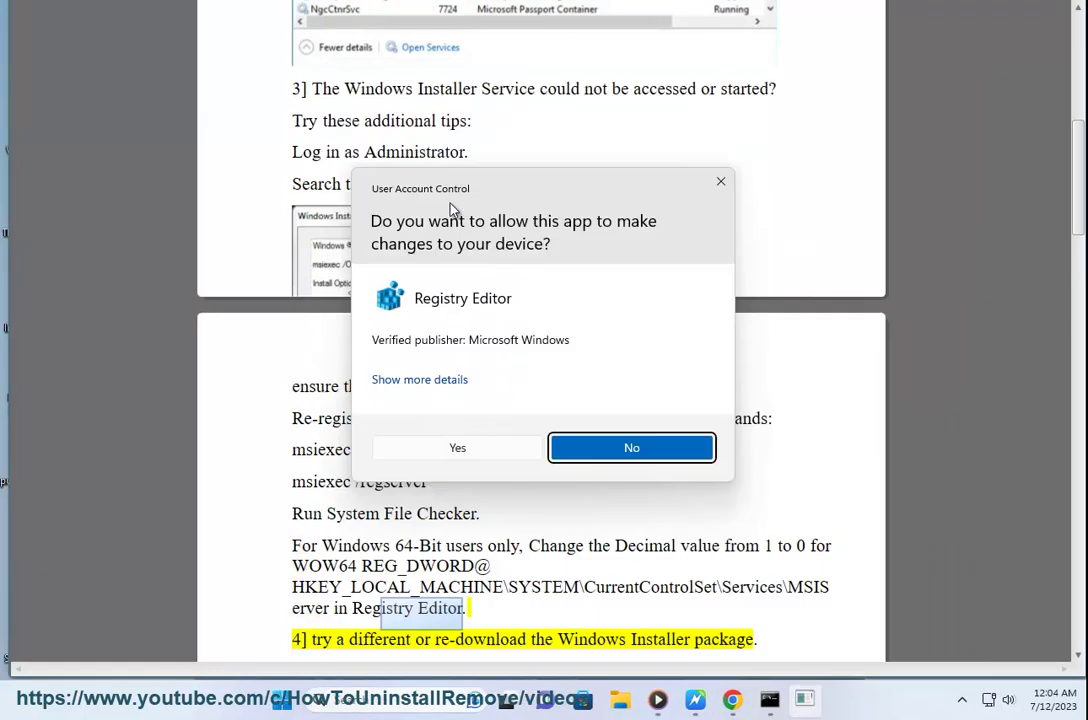
pyautogui.click(459, 451)
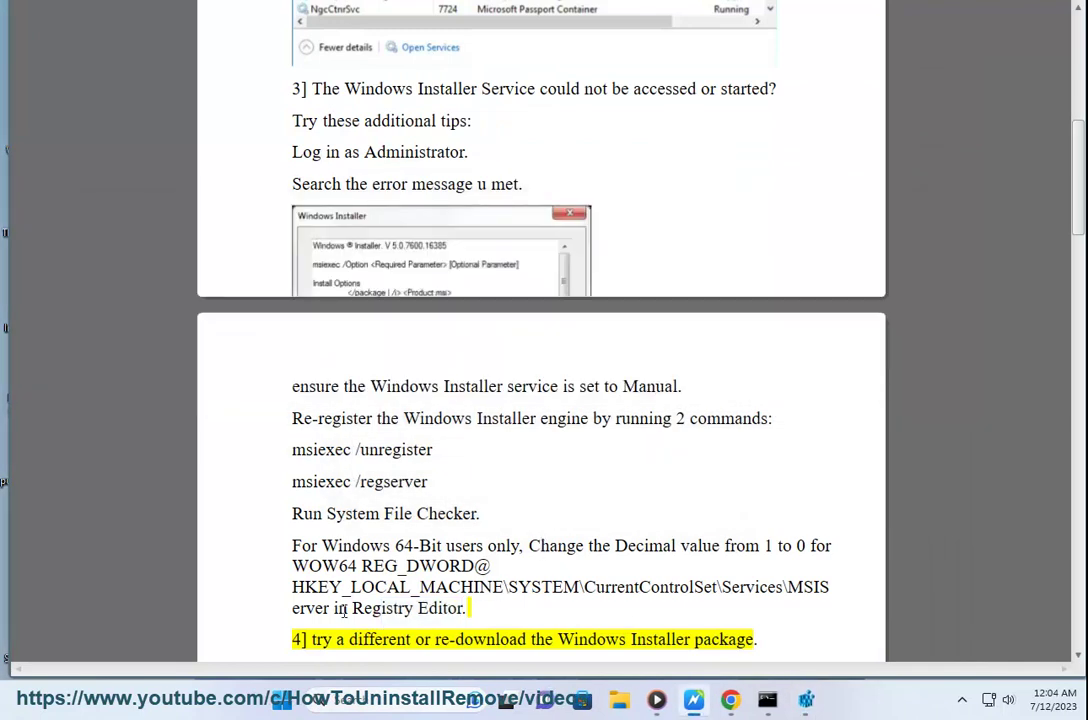
# Copy the msiserver registry path from the tutorial and navigate Registry Editor to it.
pyautogui.moveTo(330, 609); pyautogui.dragTo(288, 600)
pyautogui.hotkey('ctrl', 'c')
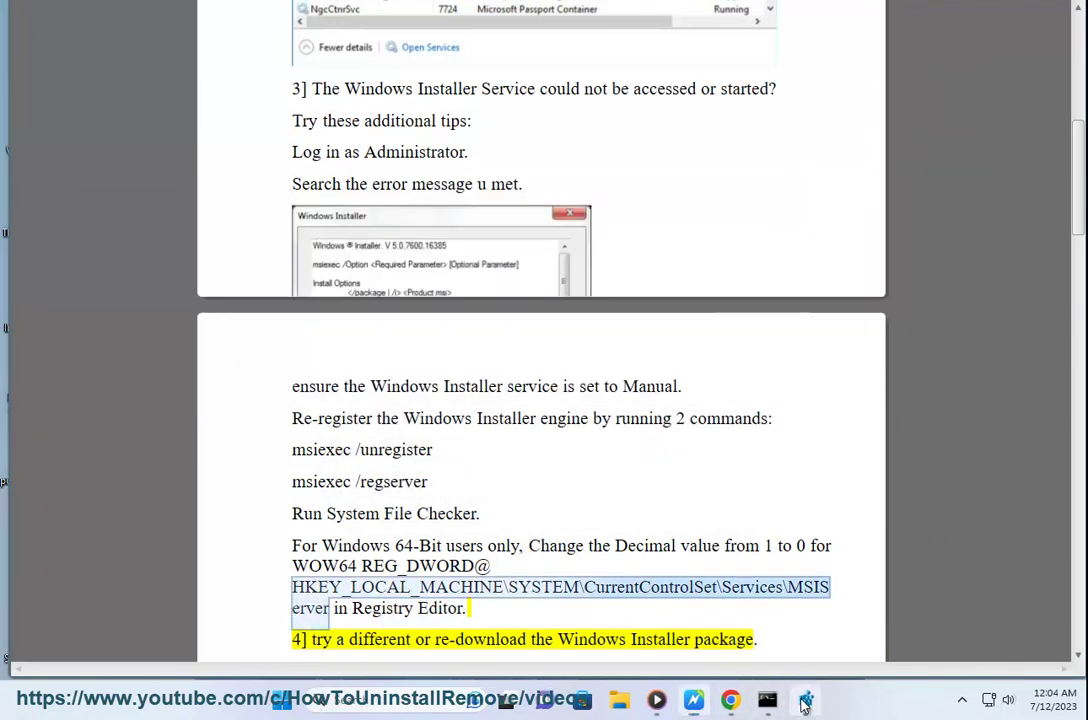
pyautogui.hotkey('alt', 'Tab')
pyautogui.click(455, 255)
pyautogui.press('BackSpace')
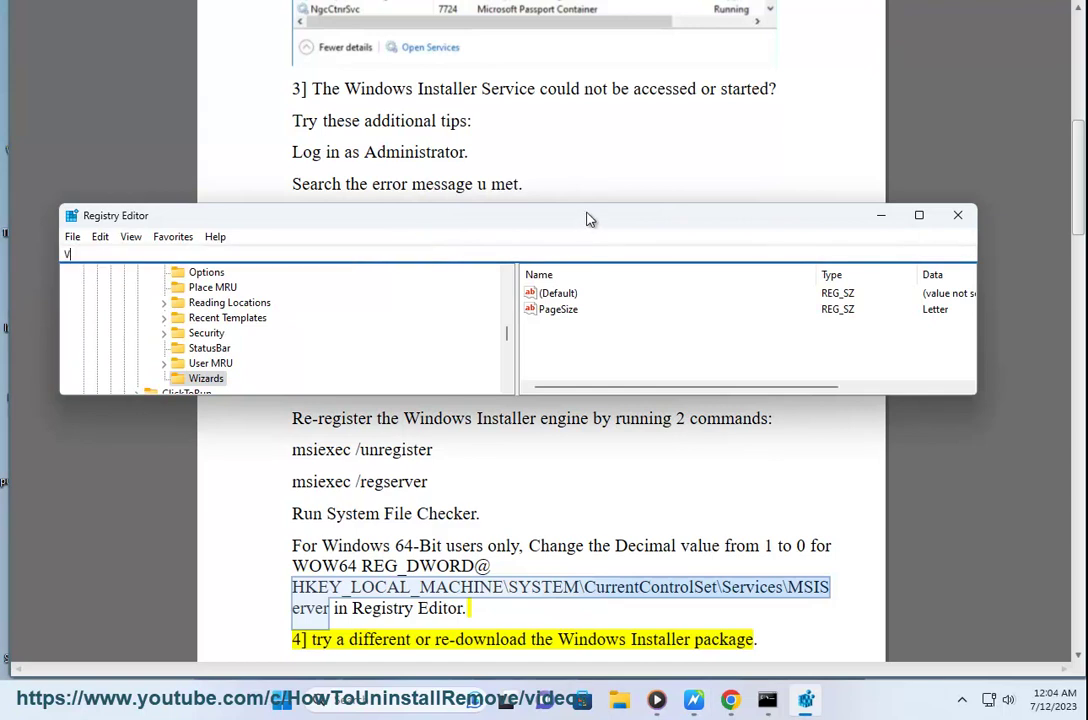
pyautogui.hotkey('ctrl', 'v')
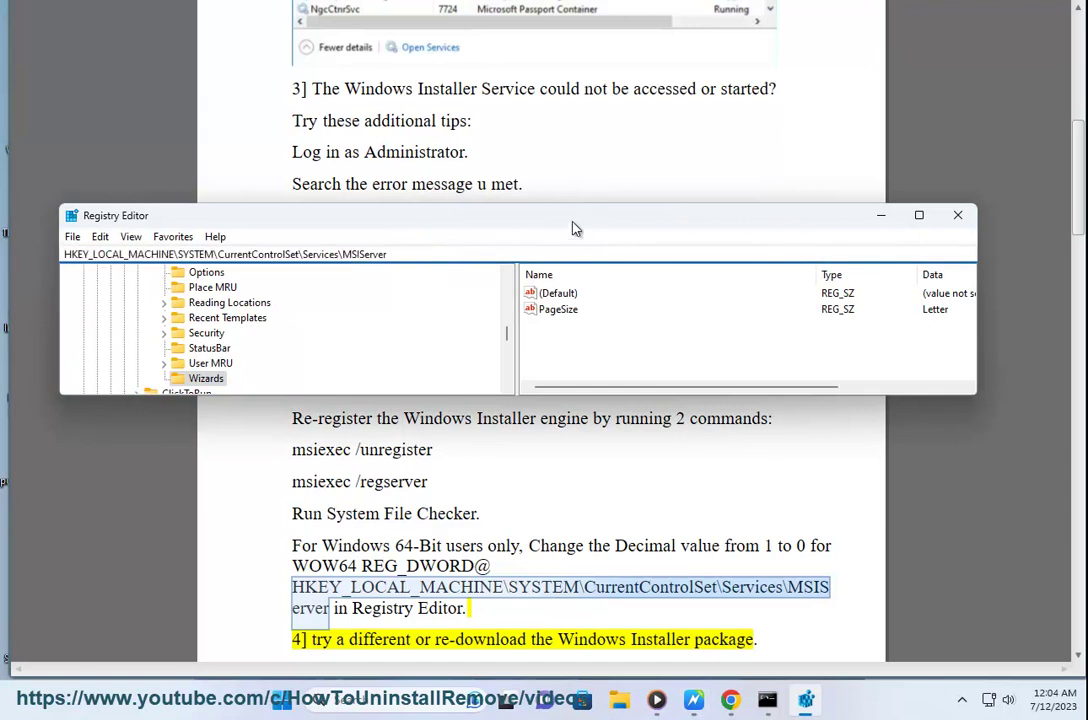
pyautogui.press('Return')
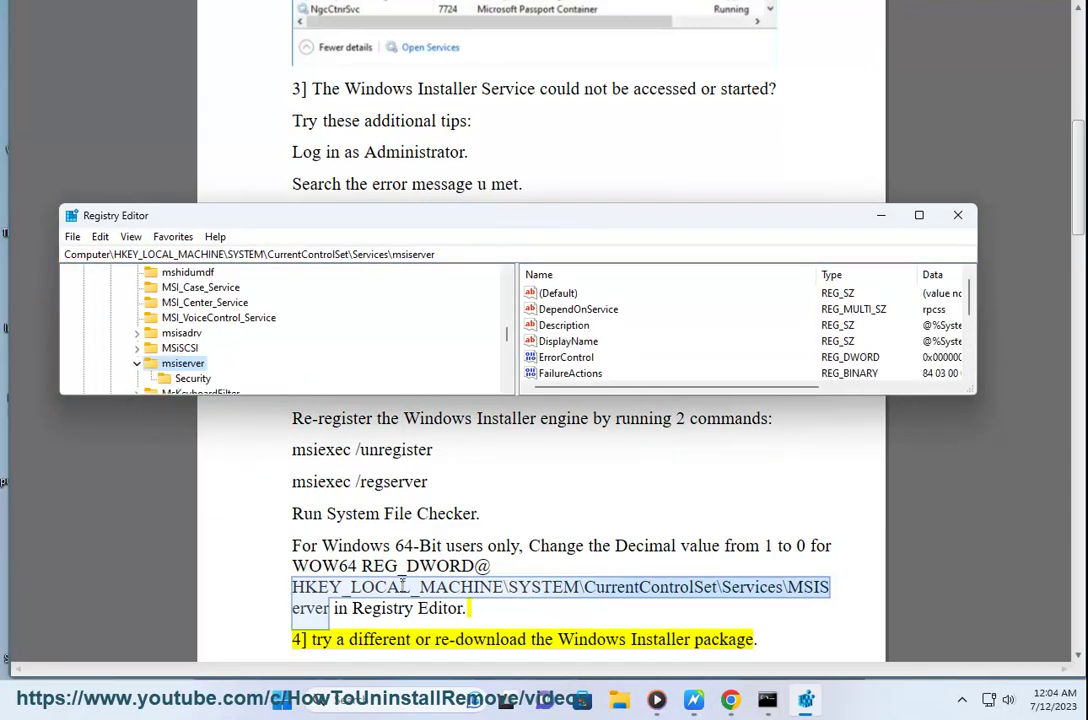
# Confirm in System Information that the PC is x64-based.
pyautogui.press('super')
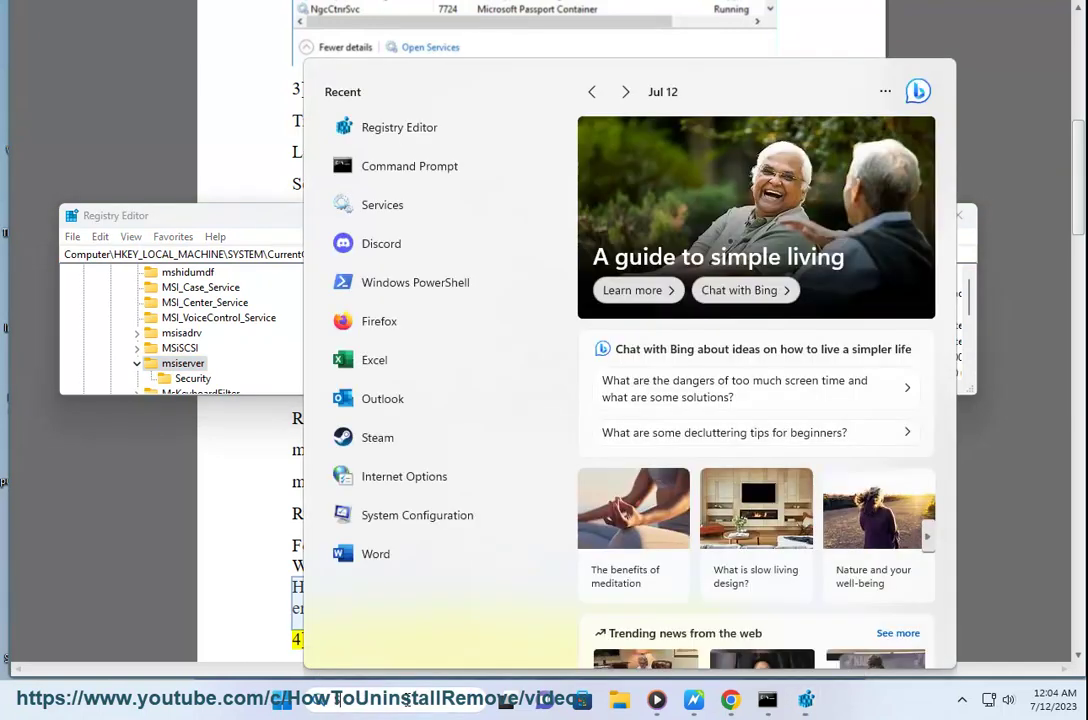
pyautogui.write('syste')
pyautogui.click(521, 180)
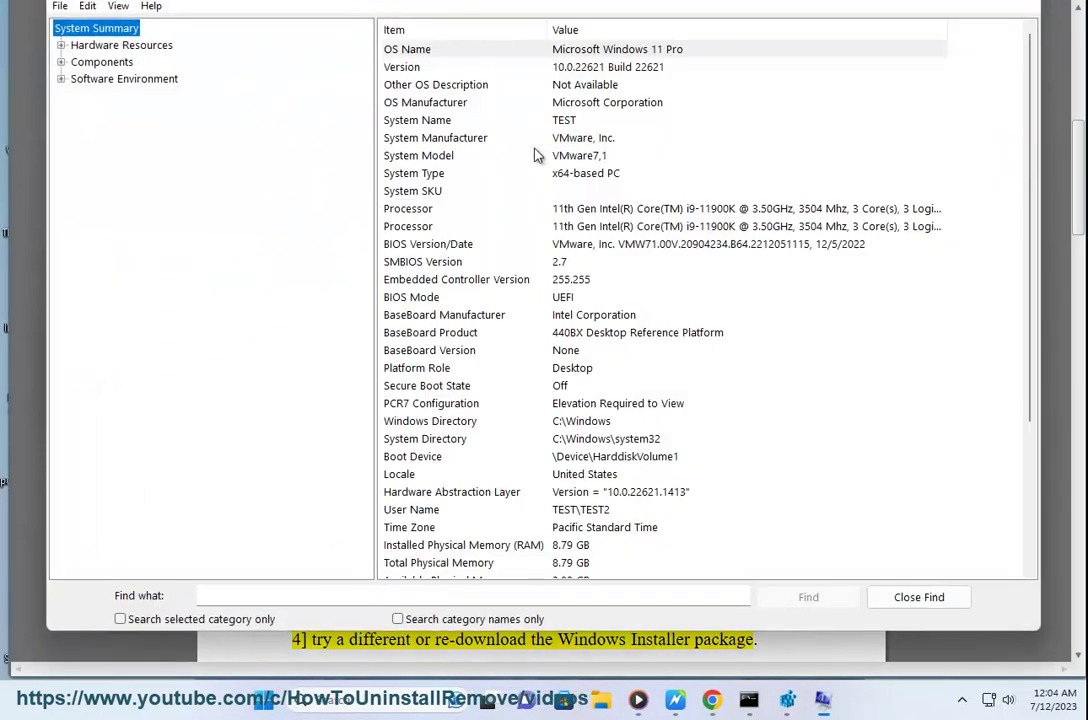
pyautogui.click(555, 175)
pyautogui.click(1022, 5)
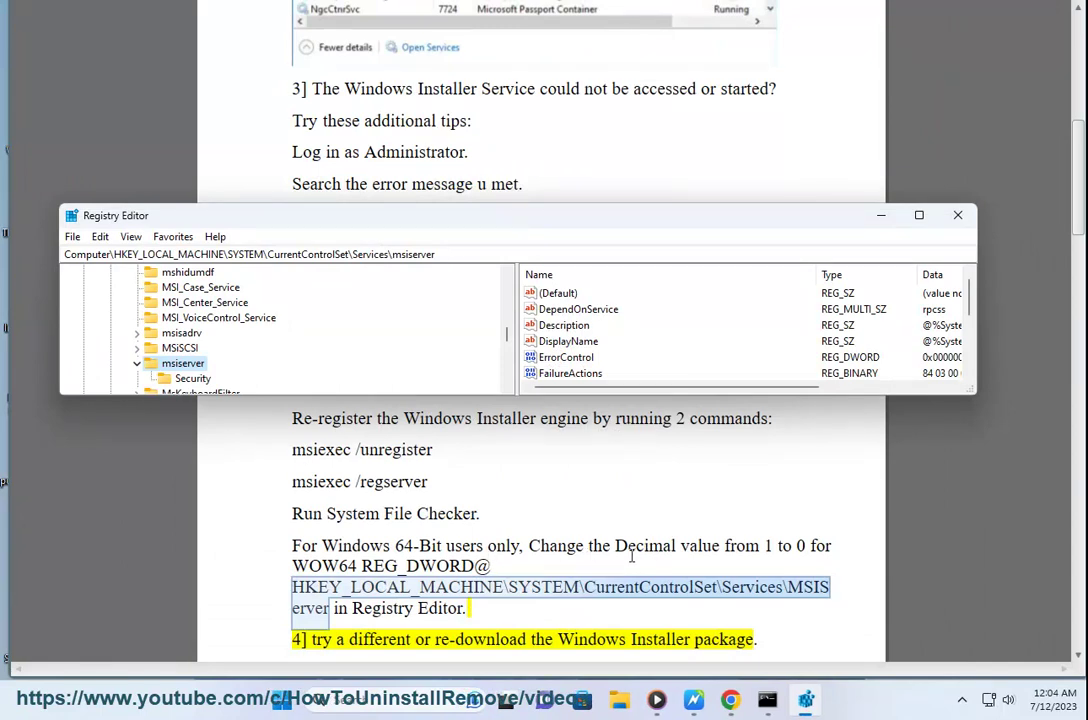
# Review the msiserver key's values and note the WOW64 entry in the tutorial.
pyautogui.click(577, 344)
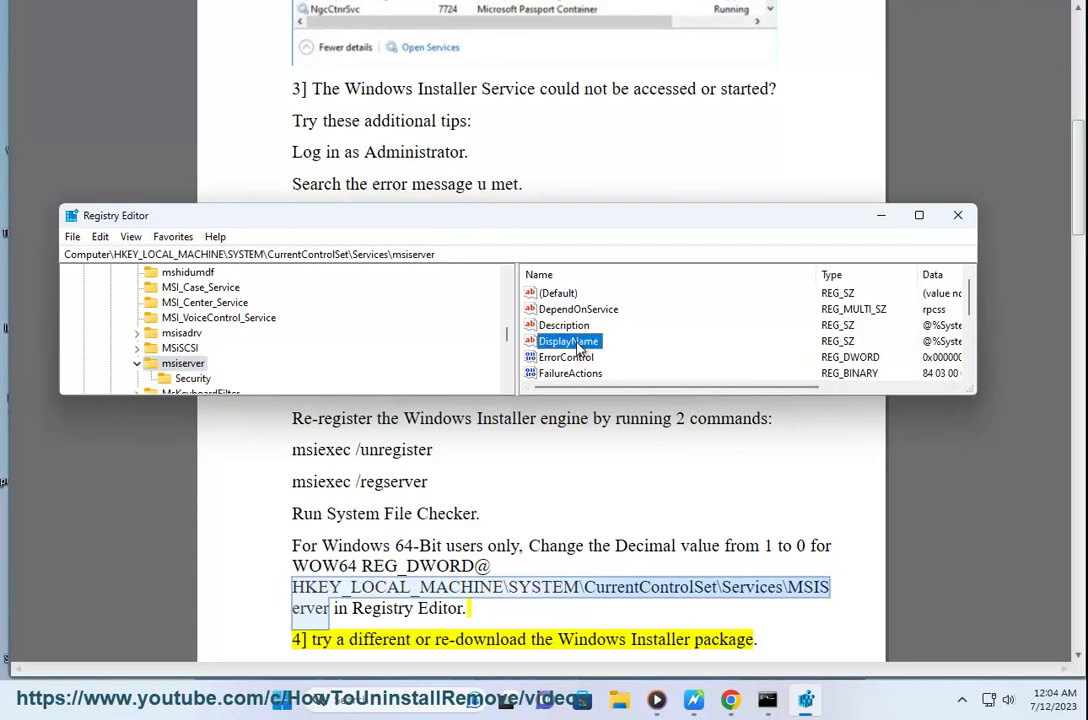
pyautogui.scroll(-2, 585, 360)
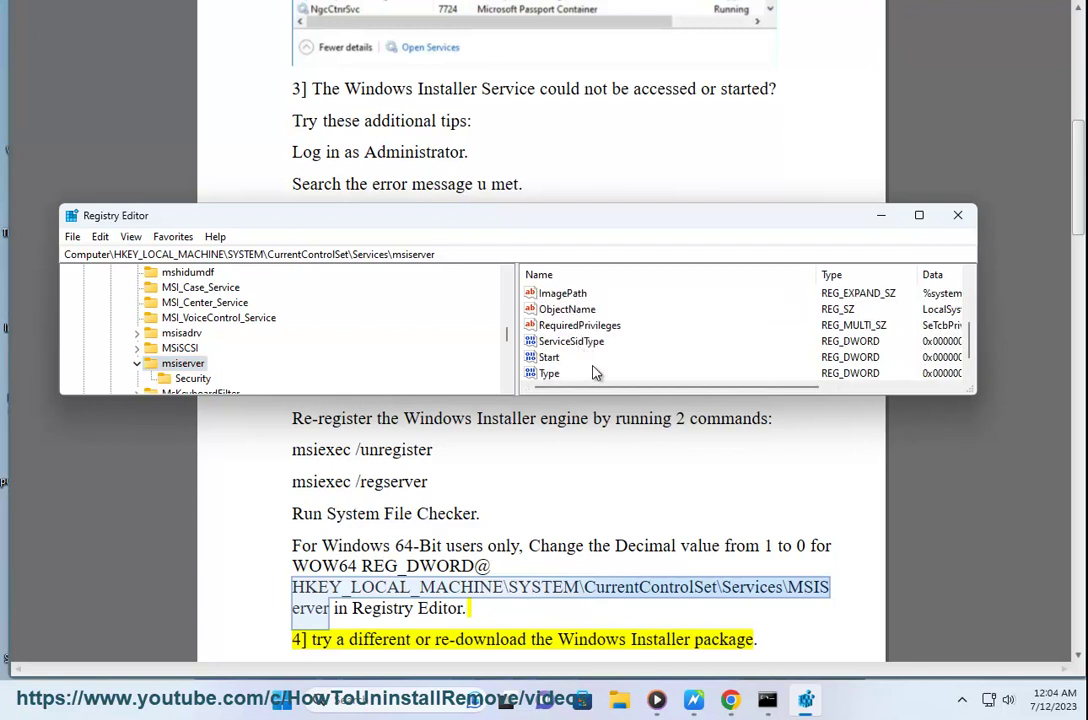
pyautogui.click(576, 330)
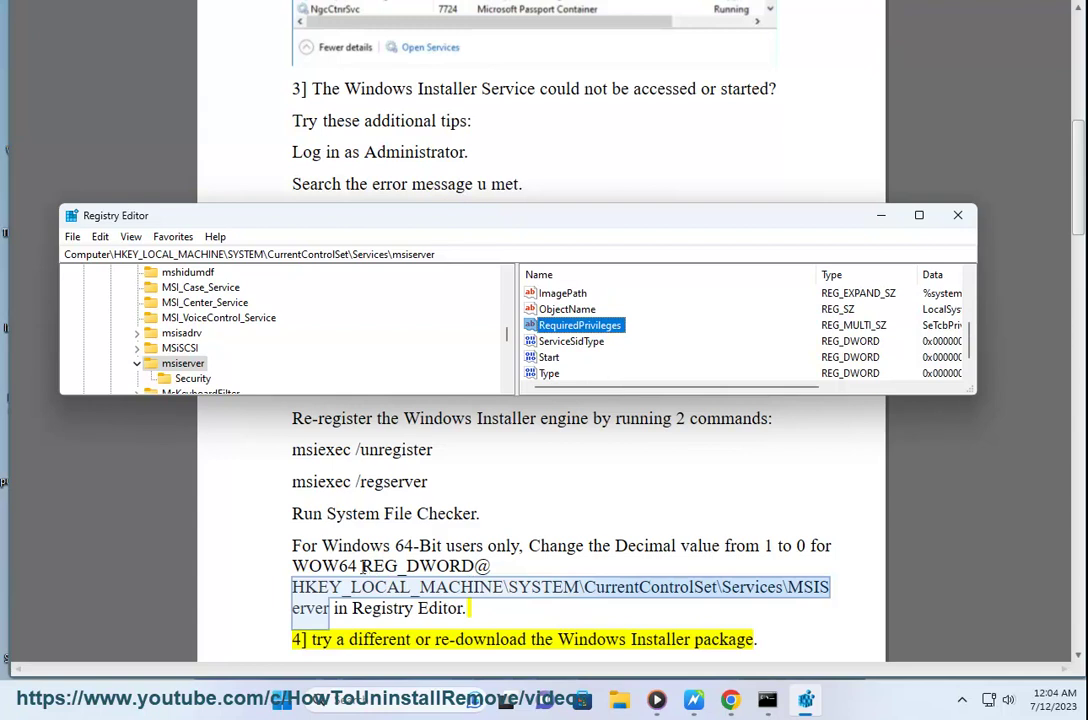
pyautogui.doubleClick(319, 566)
pyautogui.hotkey('ctrl', 'c')
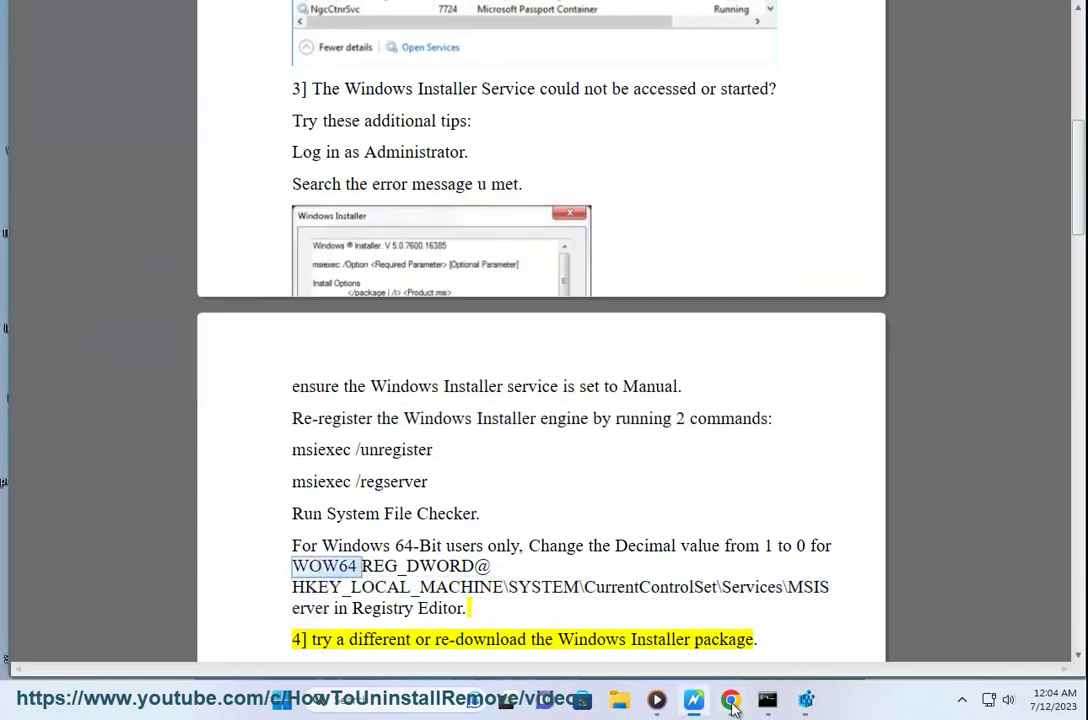
pyautogui.hotkey('alt', 'Tab')
# Create a new DWORD value named WOW64 in msiserver and edit it in decimal base.
pyautogui.rightClick(637, 331)
pyautogui.moveTo(677, 337)
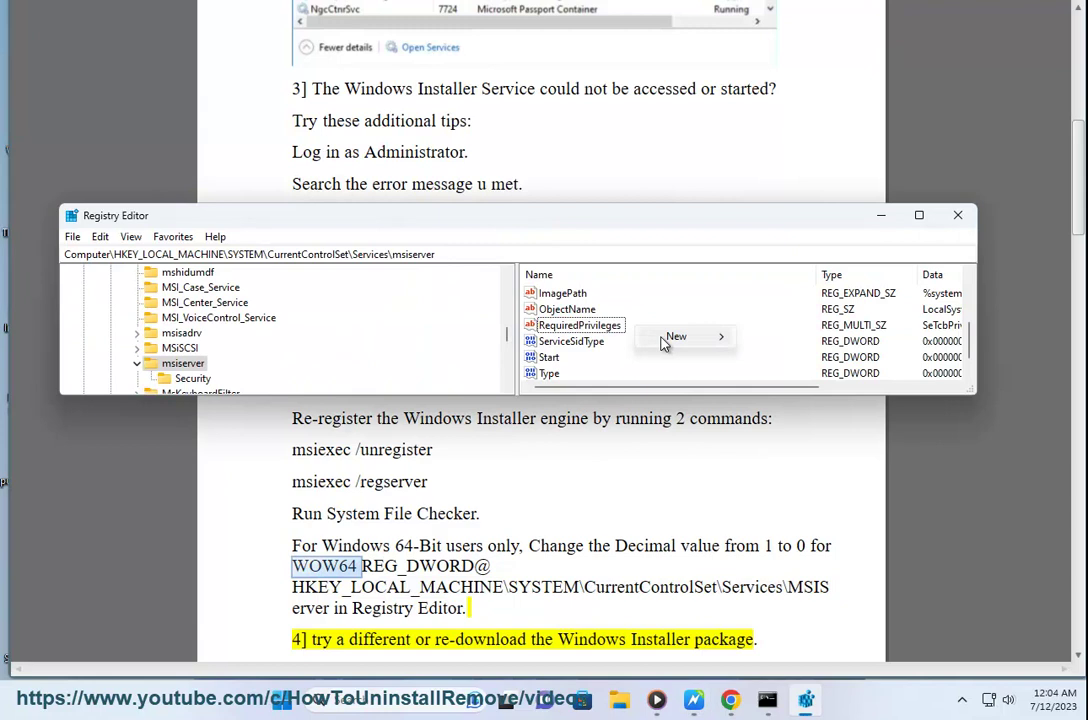
pyautogui.click(765, 402)
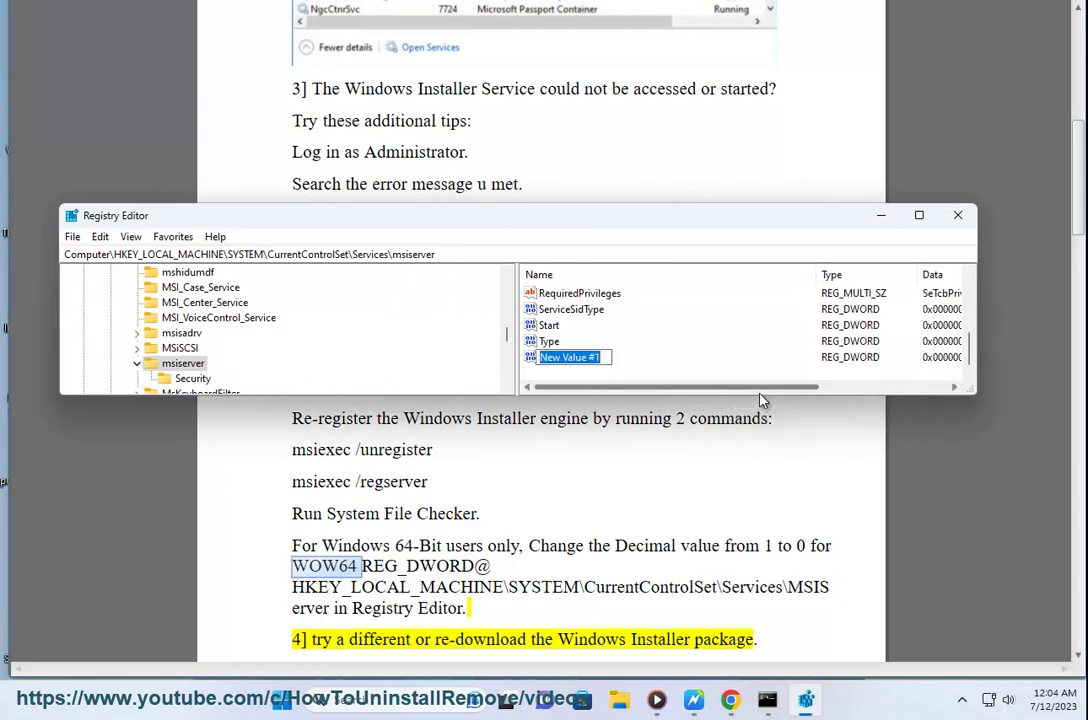
pyautogui.hotkey('ctrl', 'v')
pyautogui.press('Return')
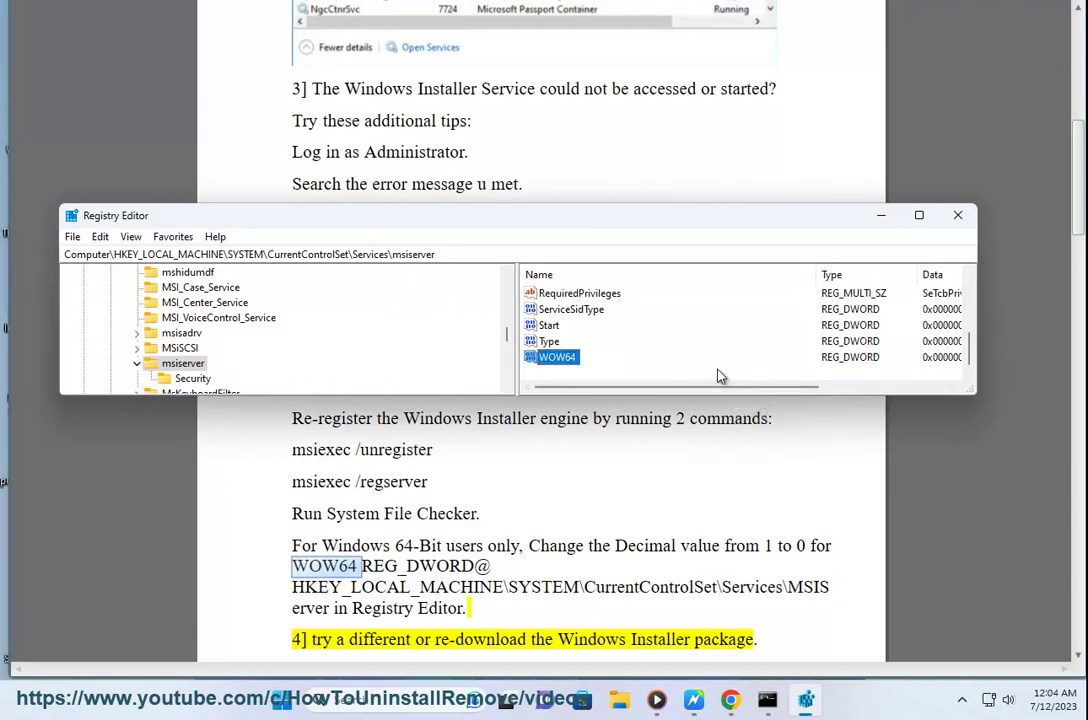
pyautogui.press('Return')
pyautogui.write('0')
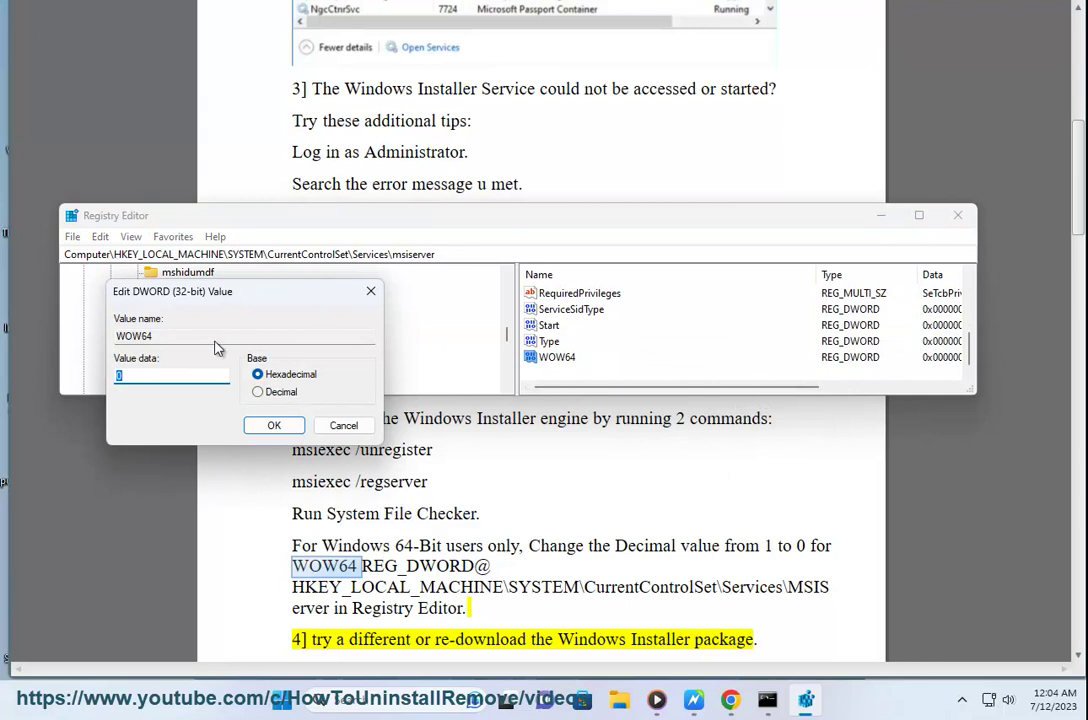
pyautogui.click(260, 394)
pyautogui.moveTo(294, 296); pyautogui.dragTo(705, 389)
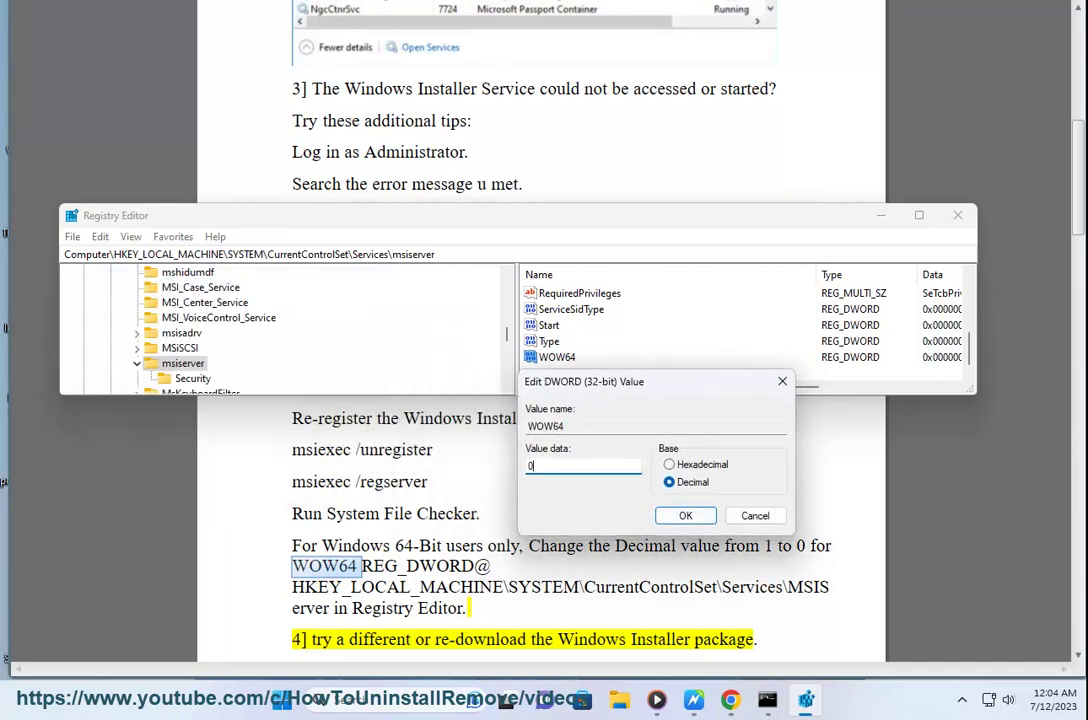
# Cancel the edit, delete the WOW64 value with confirmation, and close Registry Editor.
pyautogui.click(281, 700)
pyautogui.click(752, 641)
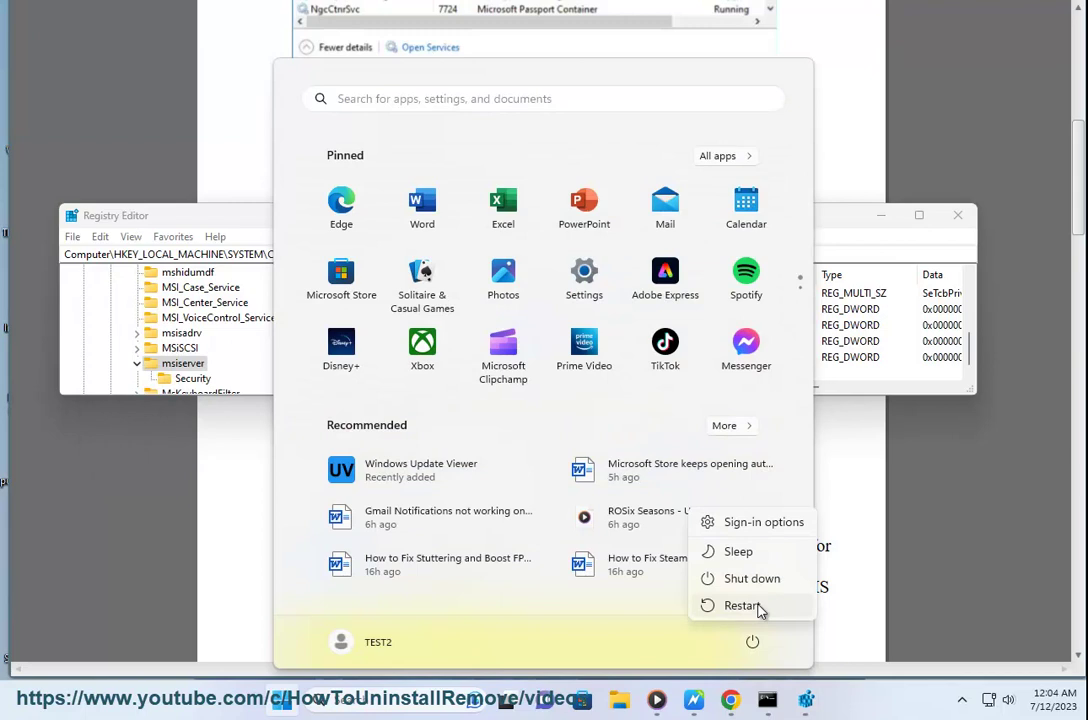
pyautogui.press('Escape')
pyautogui.click(758, 515)
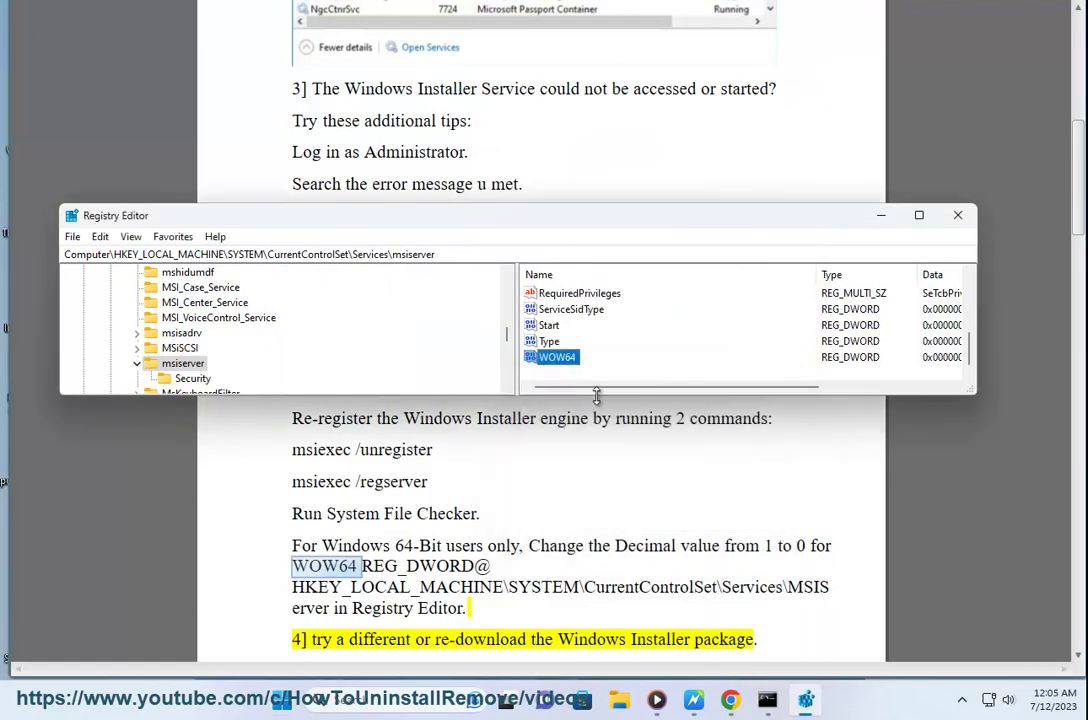
pyautogui.press('Delete')
pyautogui.click(670, 313)
pyautogui.click(957, 215)
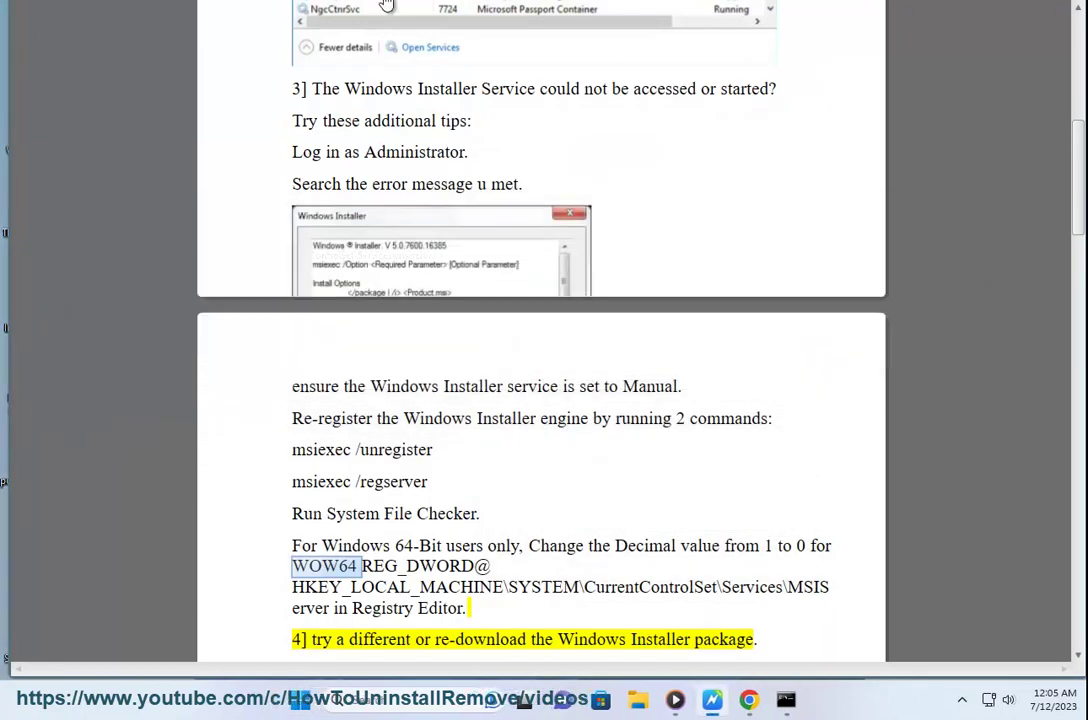
pyautogui.scroll(-1, 534, 189)
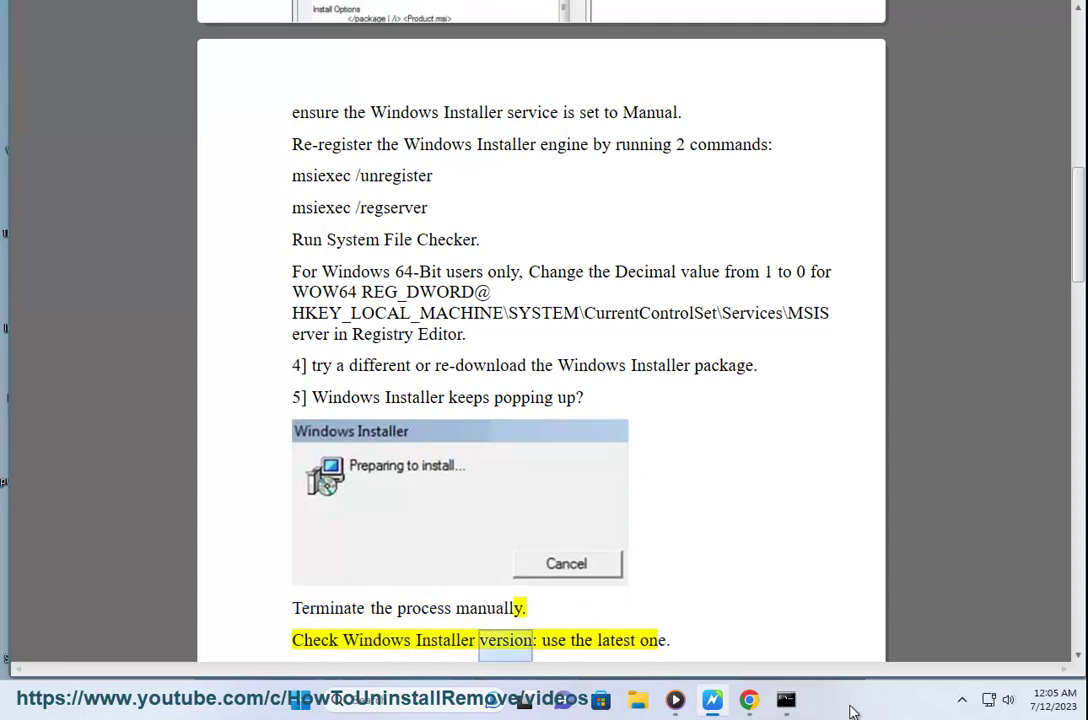
# Open Task Manager's process list and expand MSI_Case_Service to find MSI.CentralServer.
pyautogui.click(896, 639)
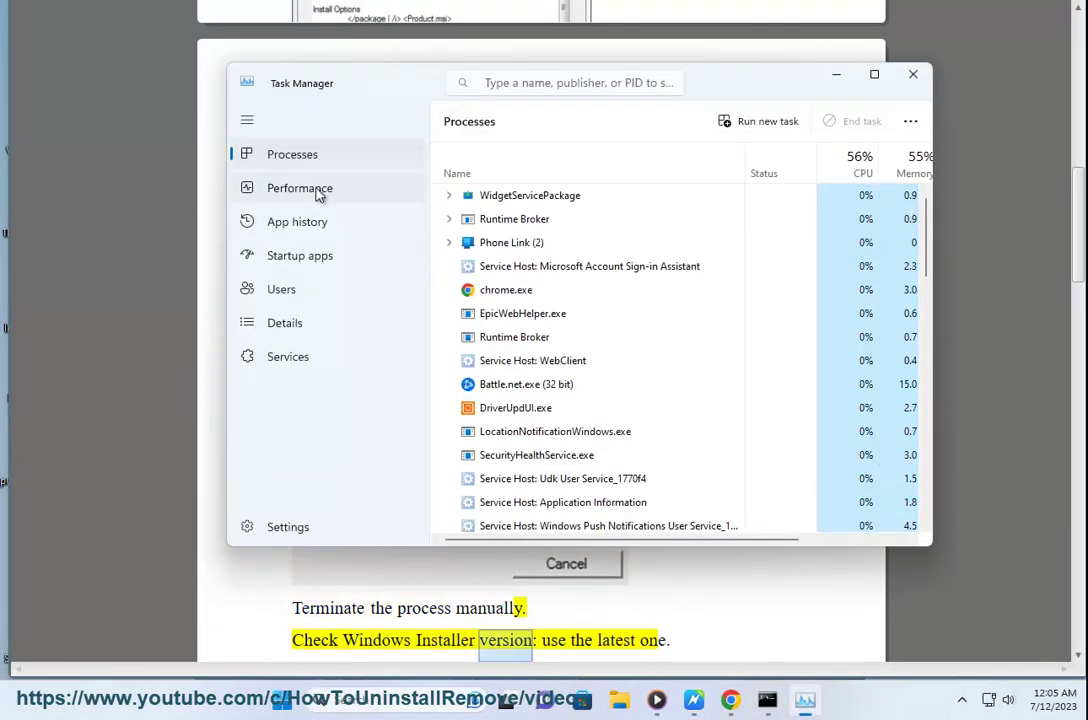
pyautogui.scroll(-5, 545, 290)
pyautogui.scroll(-5, 515, 360)
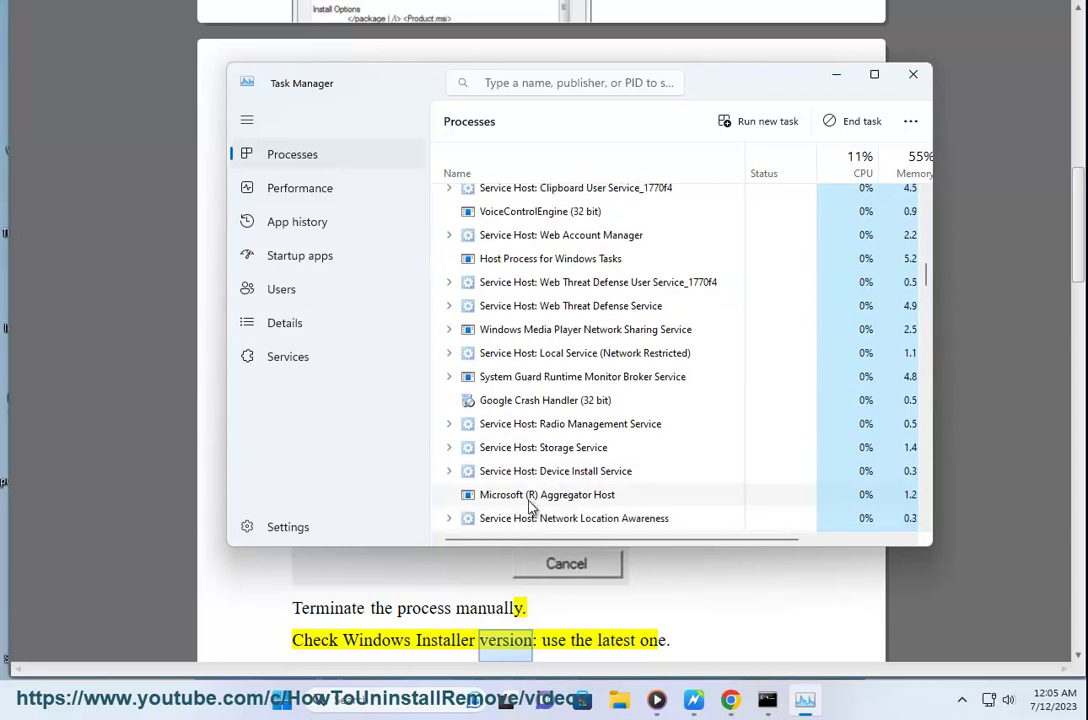
pyautogui.scroll(-1, 545, 490)
pyautogui.scroll(-3, 480, 460)
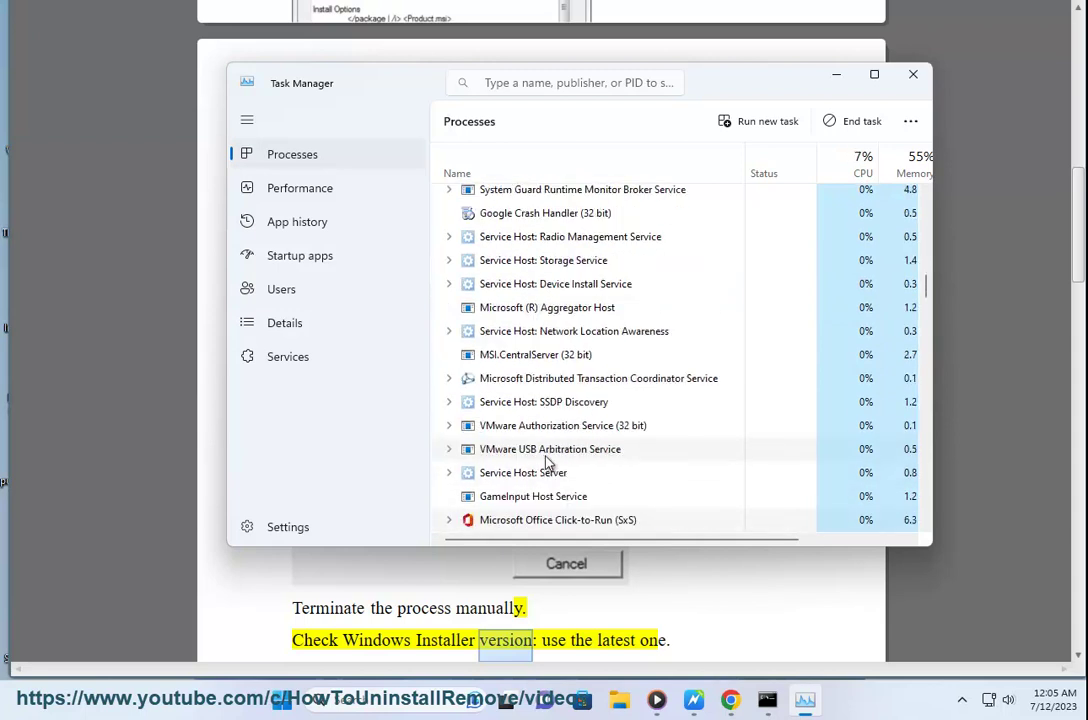
pyautogui.scroll(-3, 548, 462)
pyautogui.scroll(-5, 547, 462)
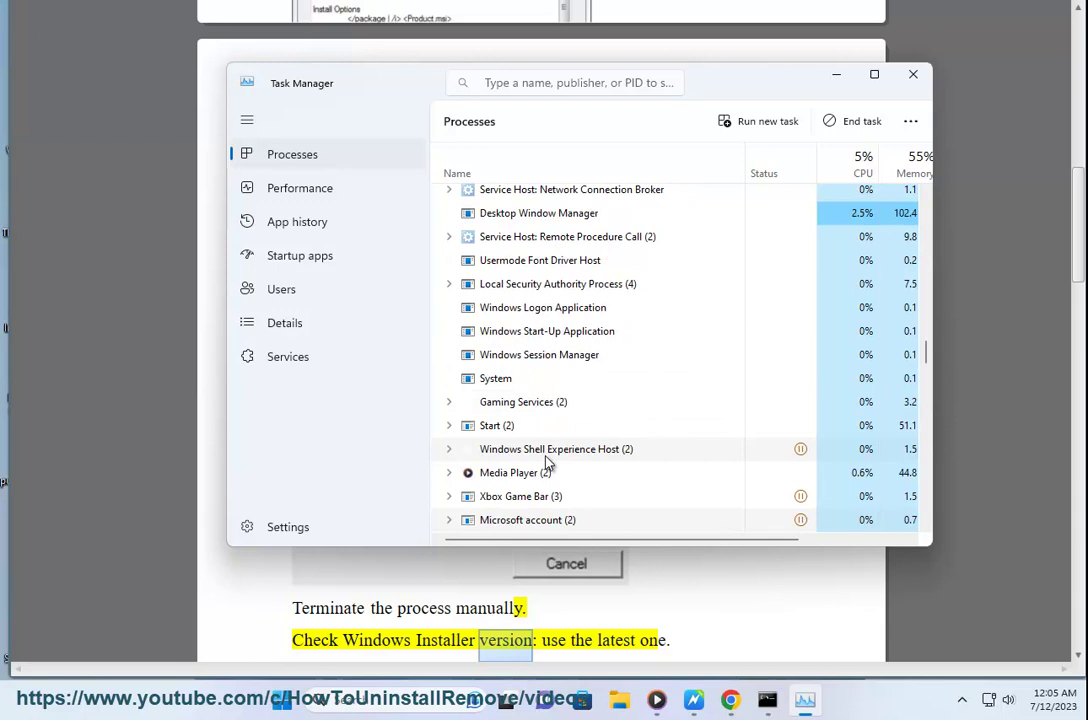
pyautogui.scroll(-5, 547, 465)
pyautogui.scroll(-1, 560, 474)
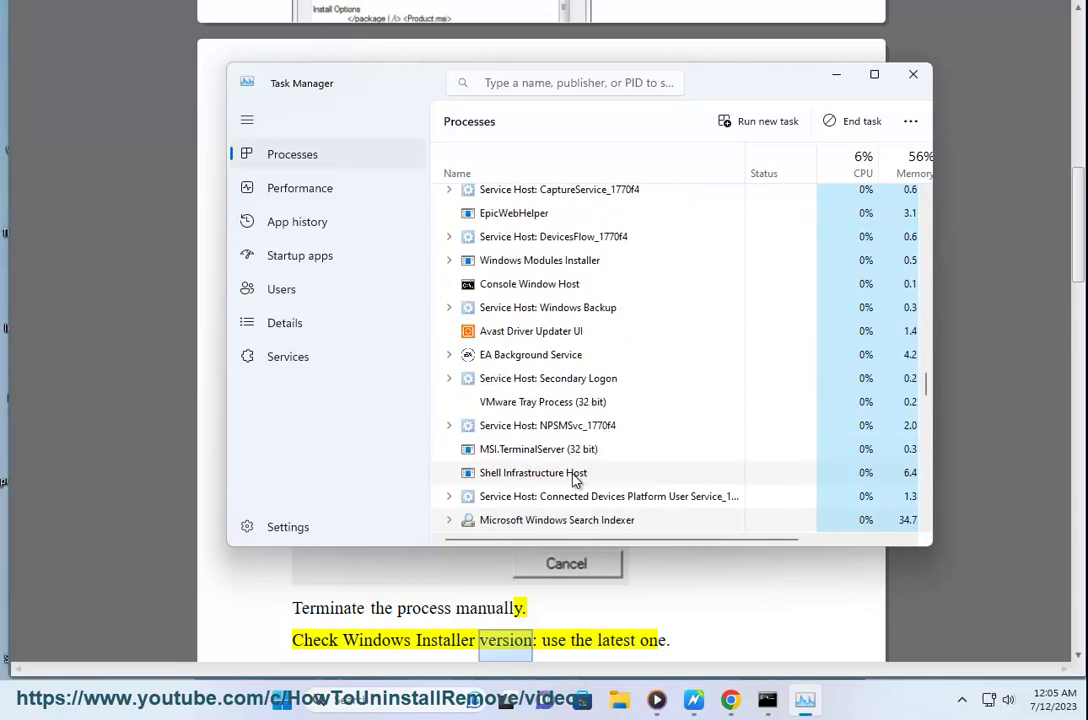
pyautogui.scroll(-4, 574, 480)
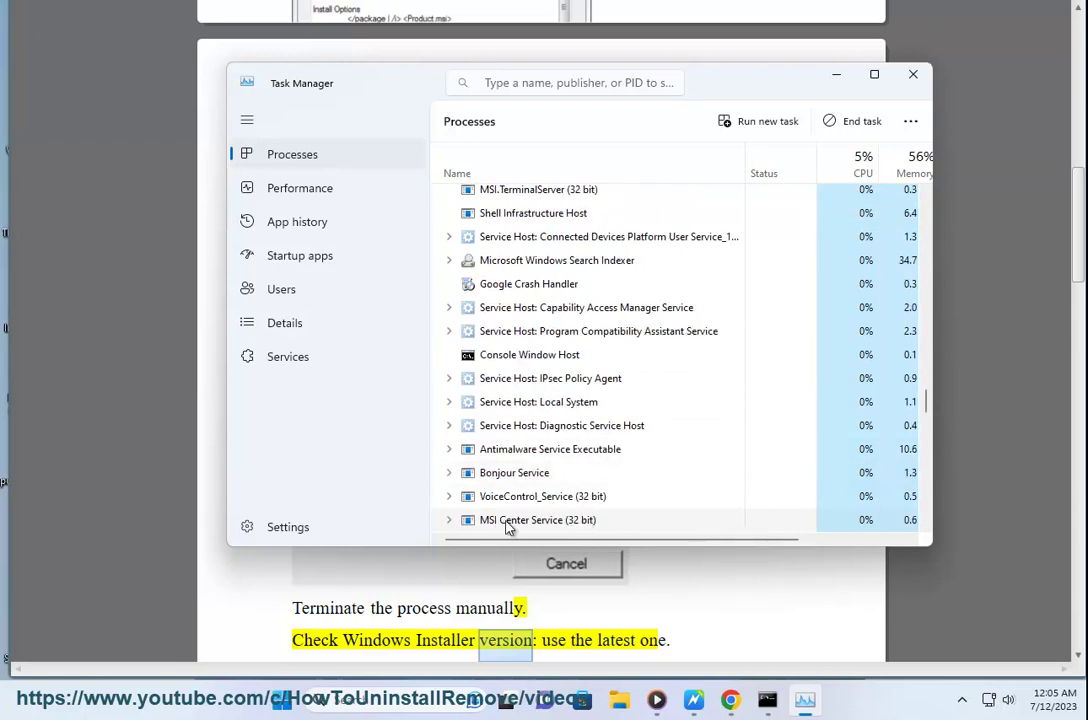
pyautogui.scroll(-1, 546, 520)
pyautogui.scroll(-4, 545, 505)
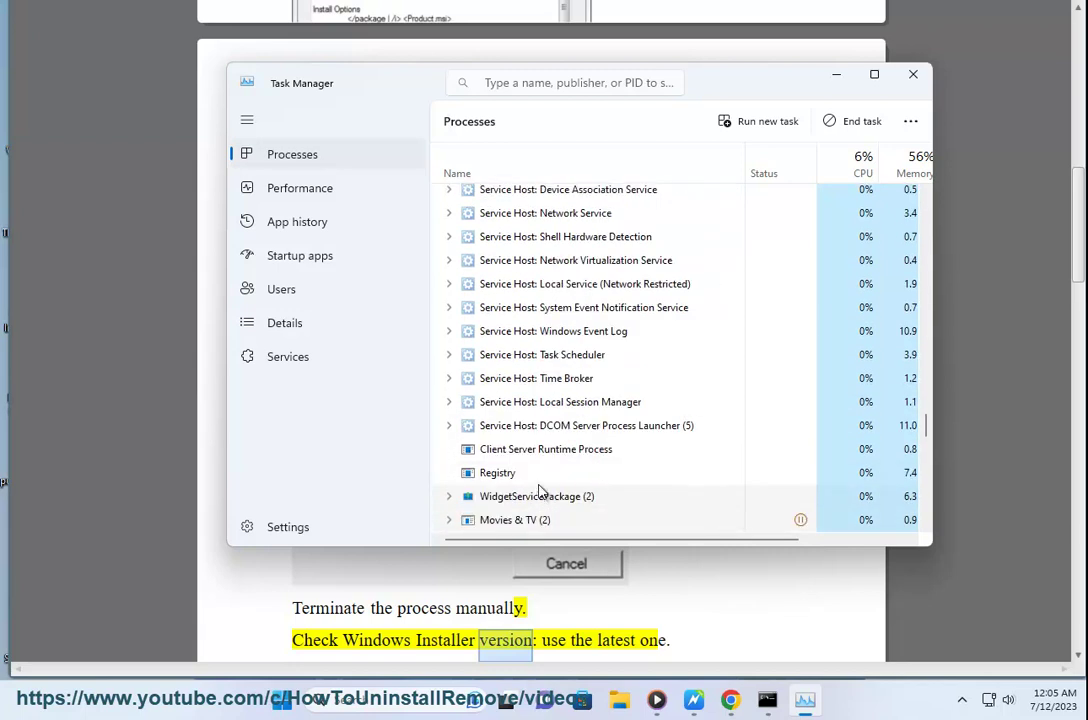
pyautogui.scroll(-5, 597, 497)
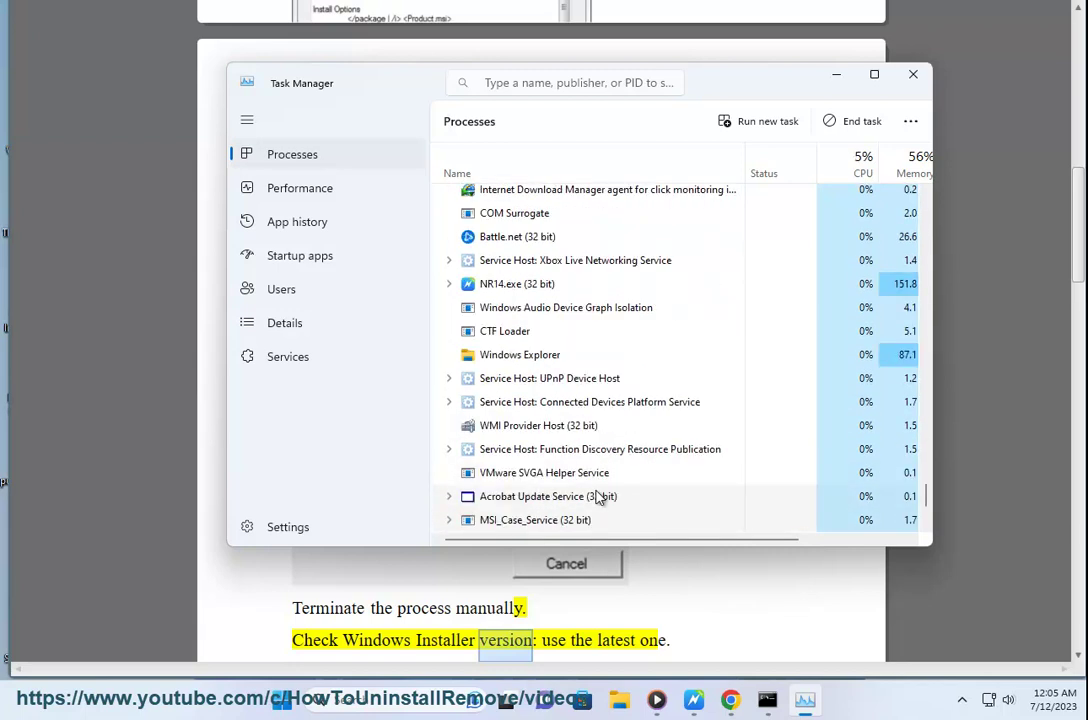
pyautogui.click(449, 520)
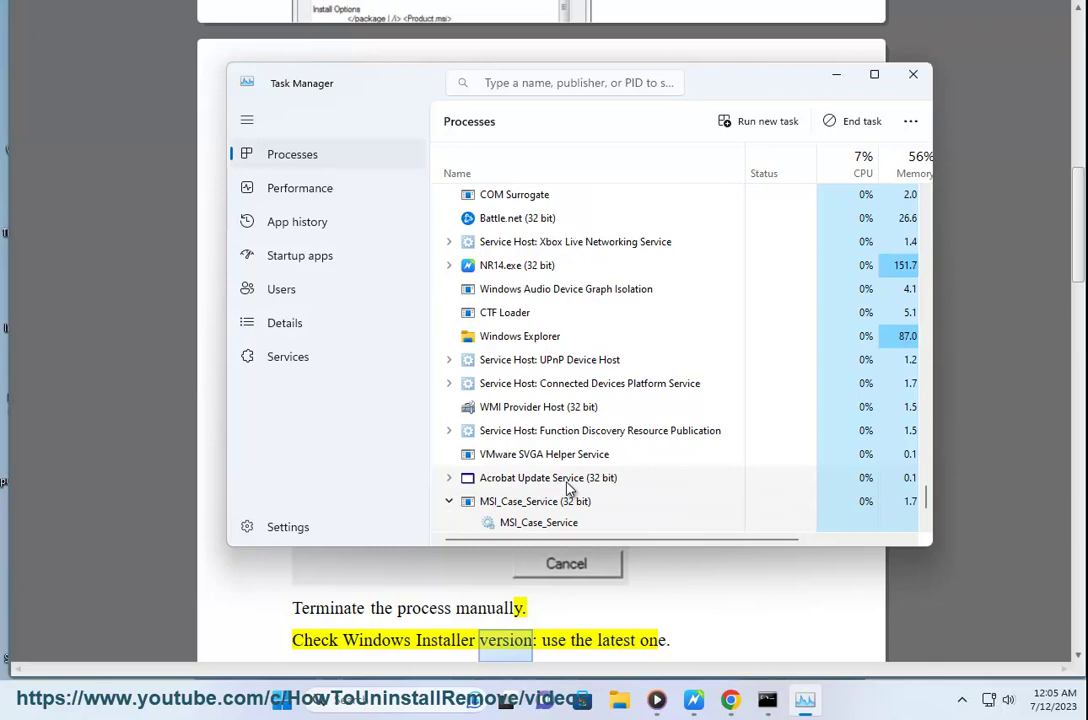
pyautogui.scroll(10, 517, 459)
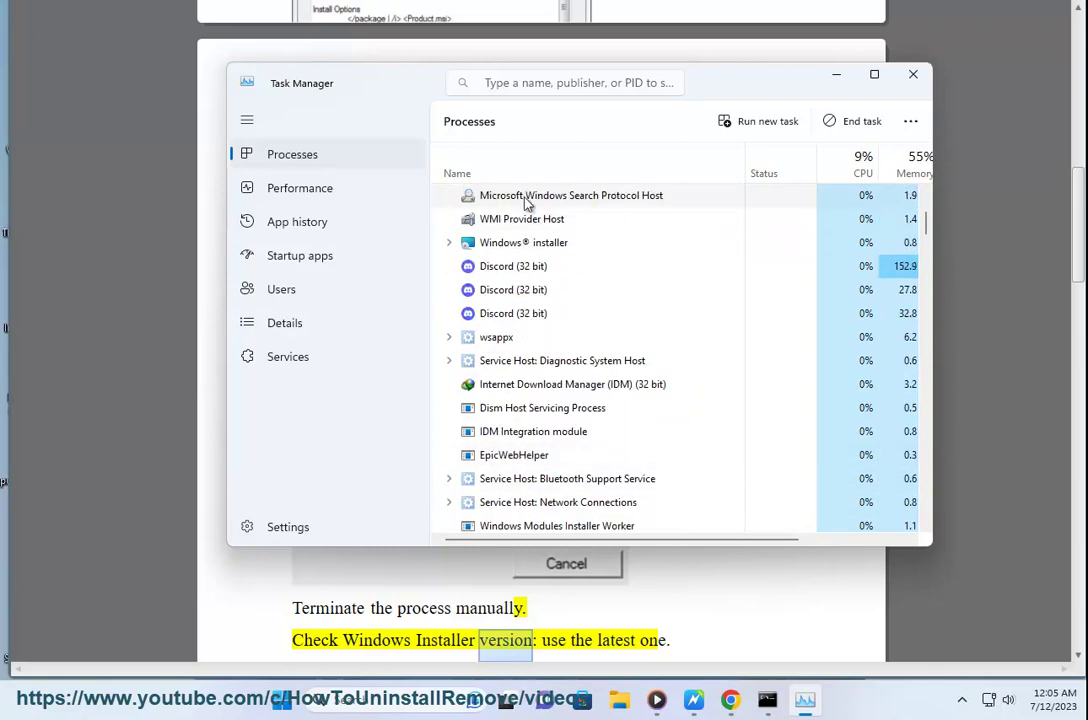
pyautogui.scroll(-5, 600, 203)
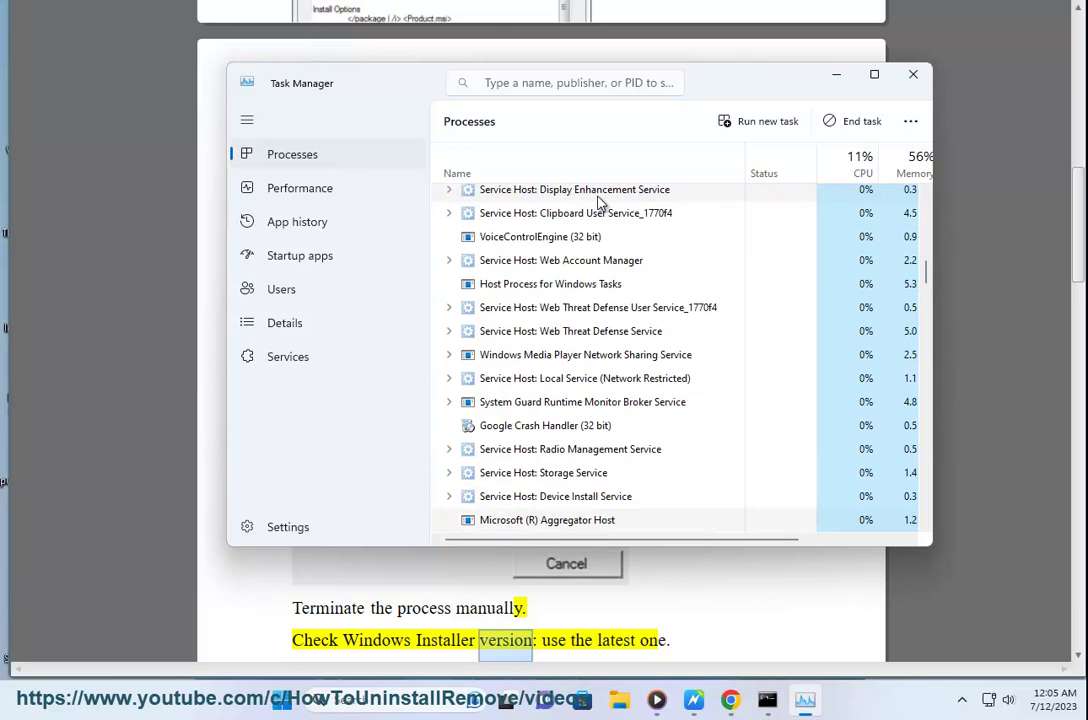
pyautogui.scroll(-1, 560, 518)
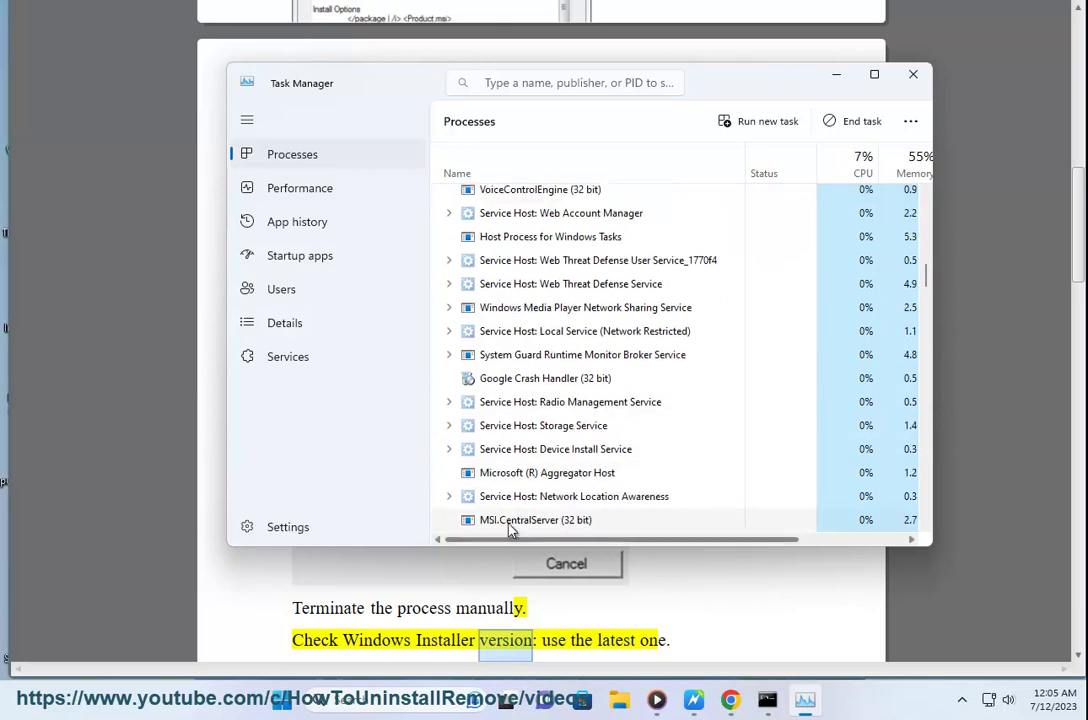
pyautogui.scroll(-1, 600, 500)
pyautogui.scroll(1, 480, 490)
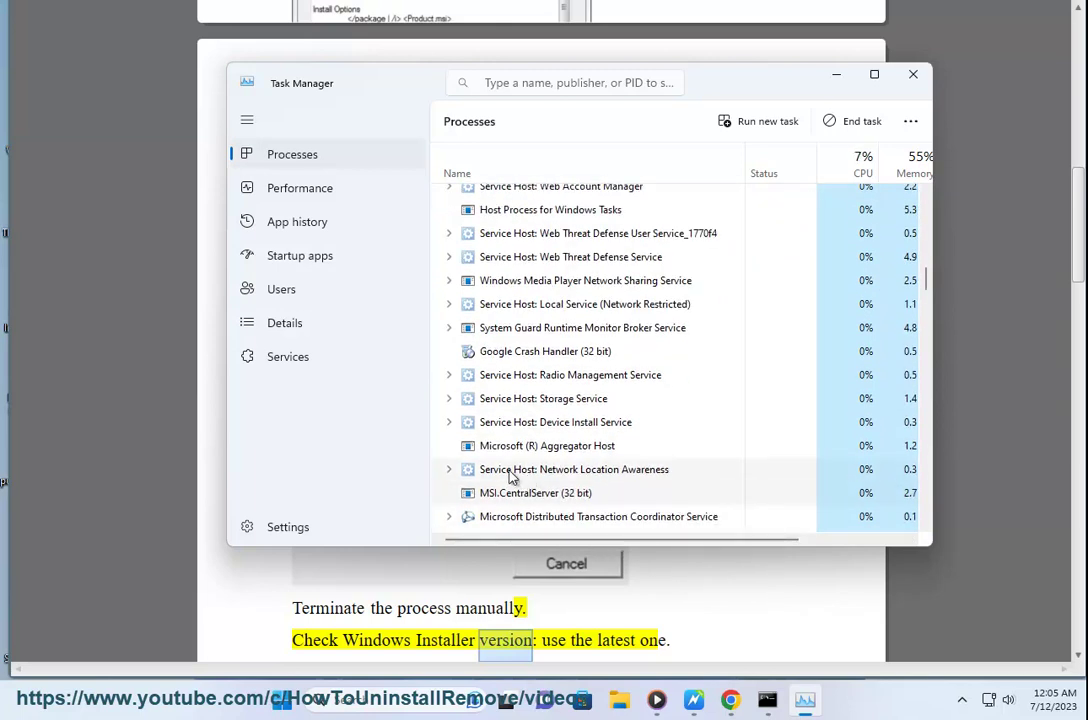
# Check MSI.CentralServer's file properties and MSI Center install location, then return to the document.
pyautogui.rightClick(530, 496)
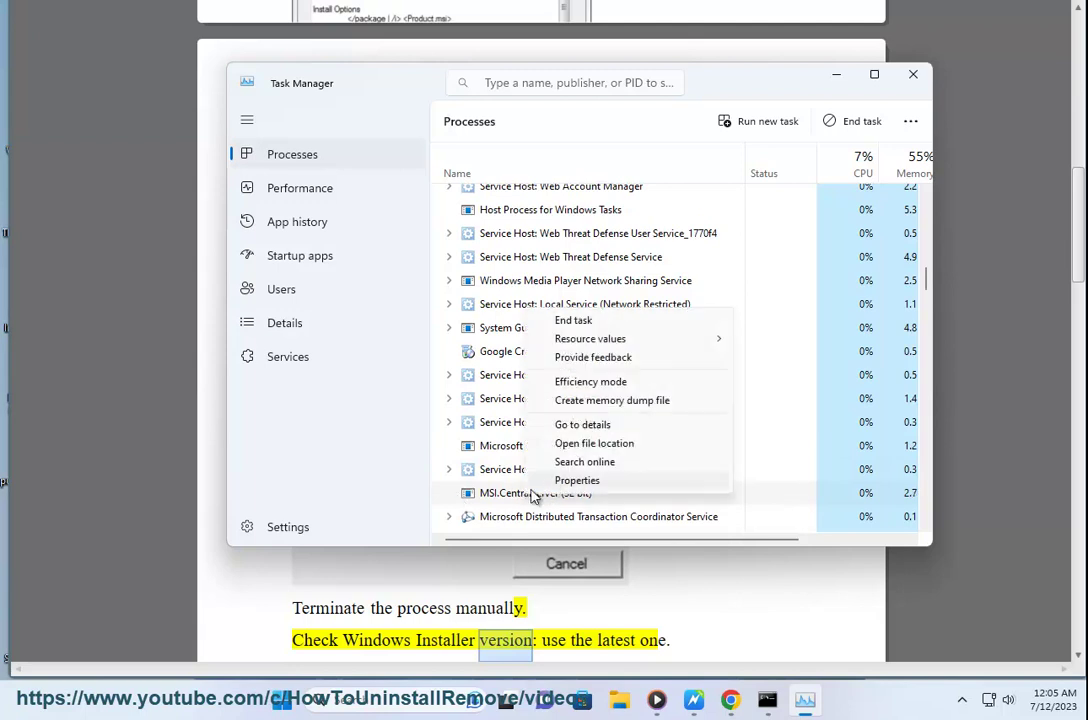
pyautogui.click(555, 481)
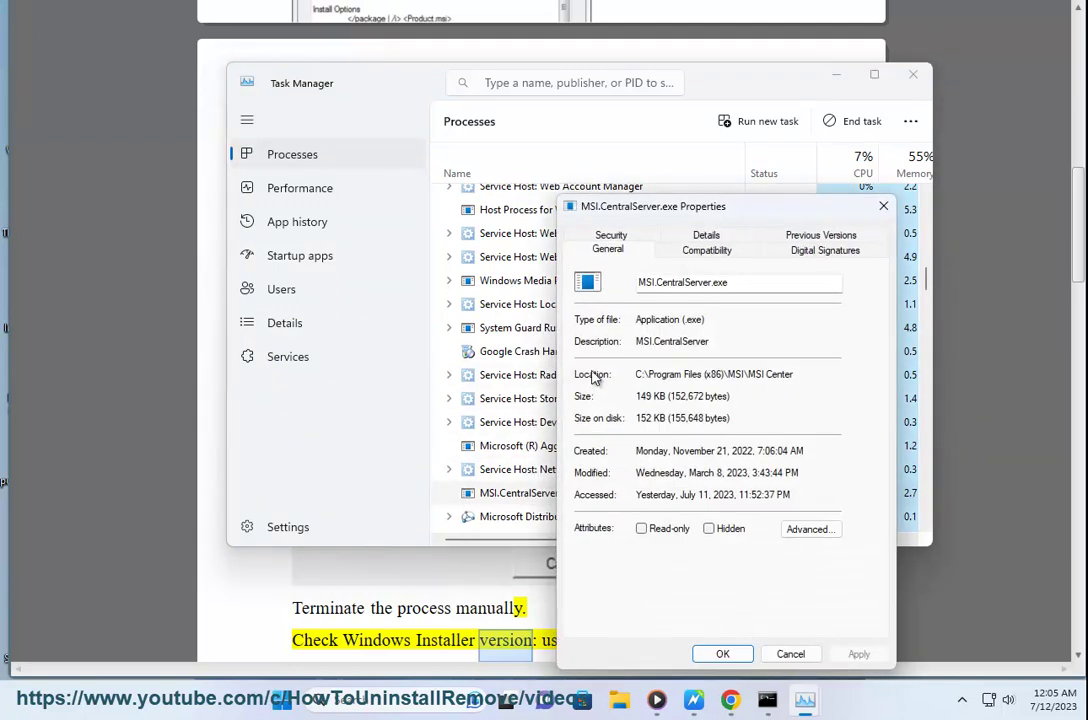
pyautogui.moveTo(803, 374); pyautogui.dragTo(632, 374)
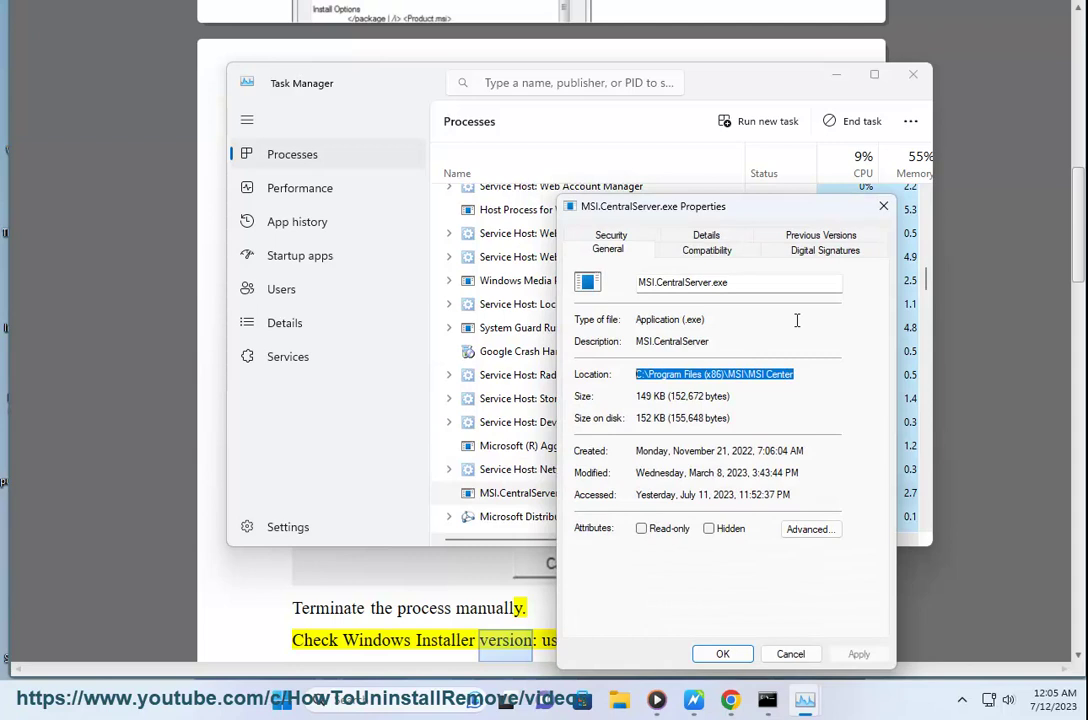
pyautogui.click(882, 207)
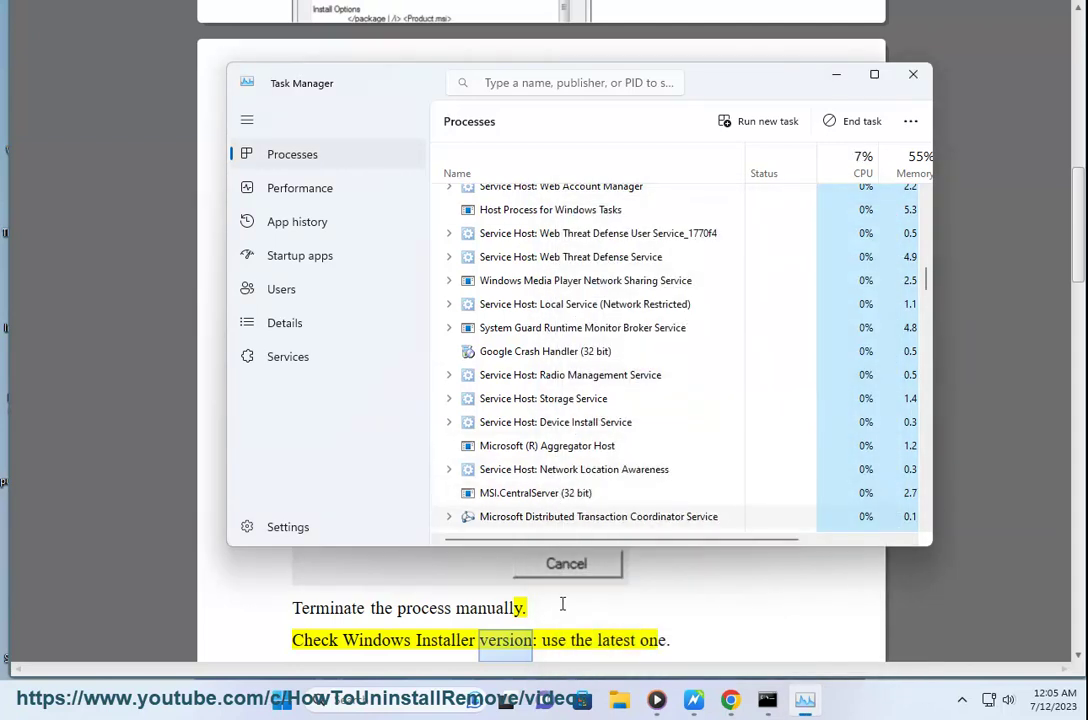
pyautogui.click(590, 621)
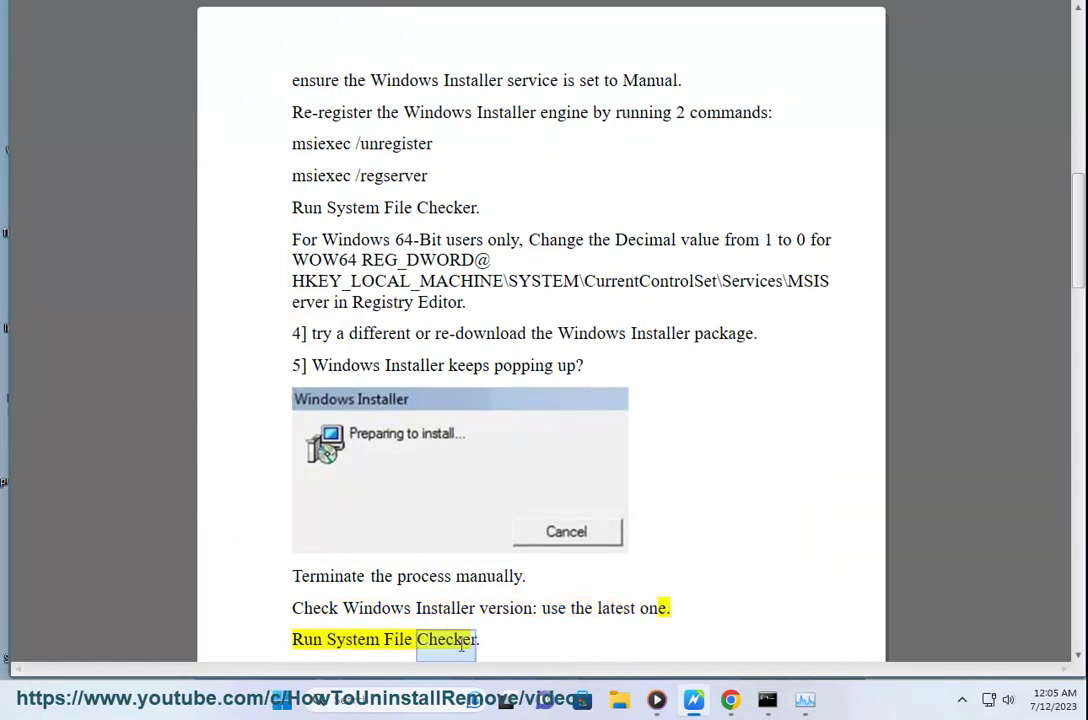
# Search Chrome for 'Windows Installer version' copied from the guide.
pyautogui.moveTo(533, 609); pyautogui.dragTo(343, 609)
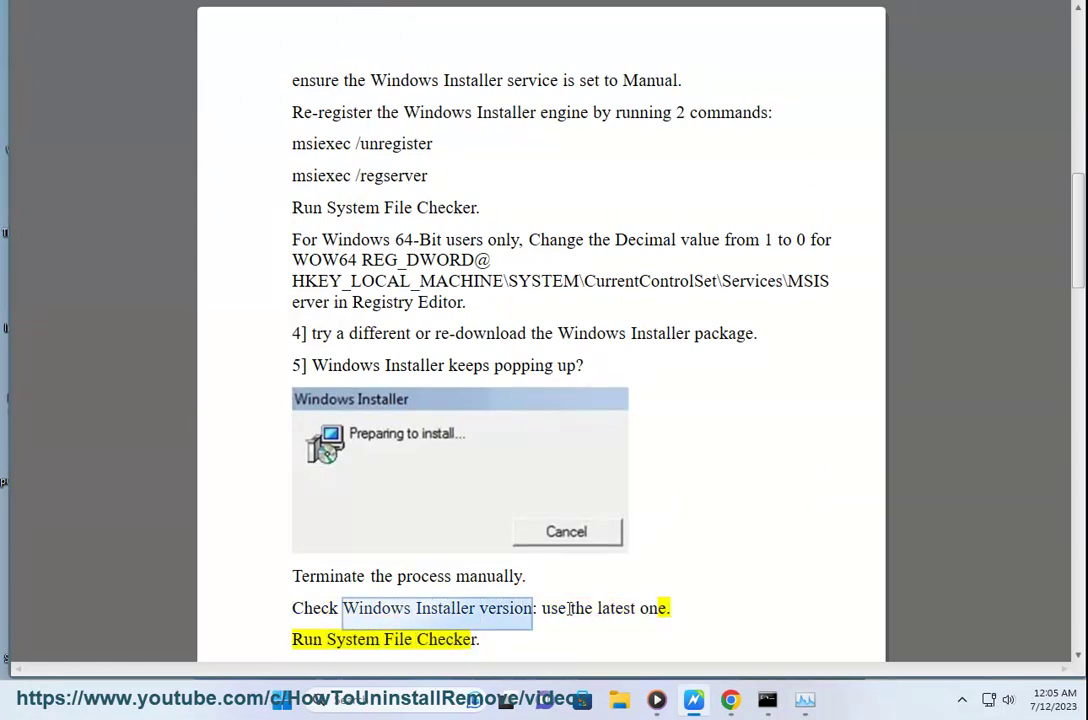
pyautogui.click(733, 699)
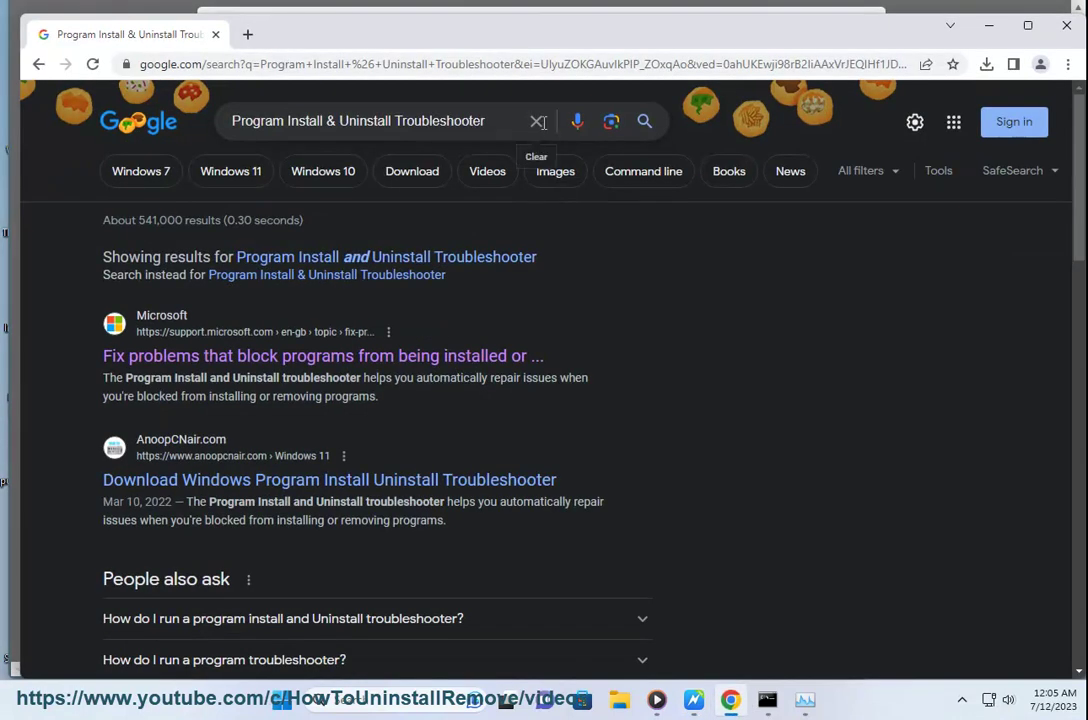
pyautogui.click(538, 121)
pyautogui.write('Windows Installer version')
pyautogui.press('Return')
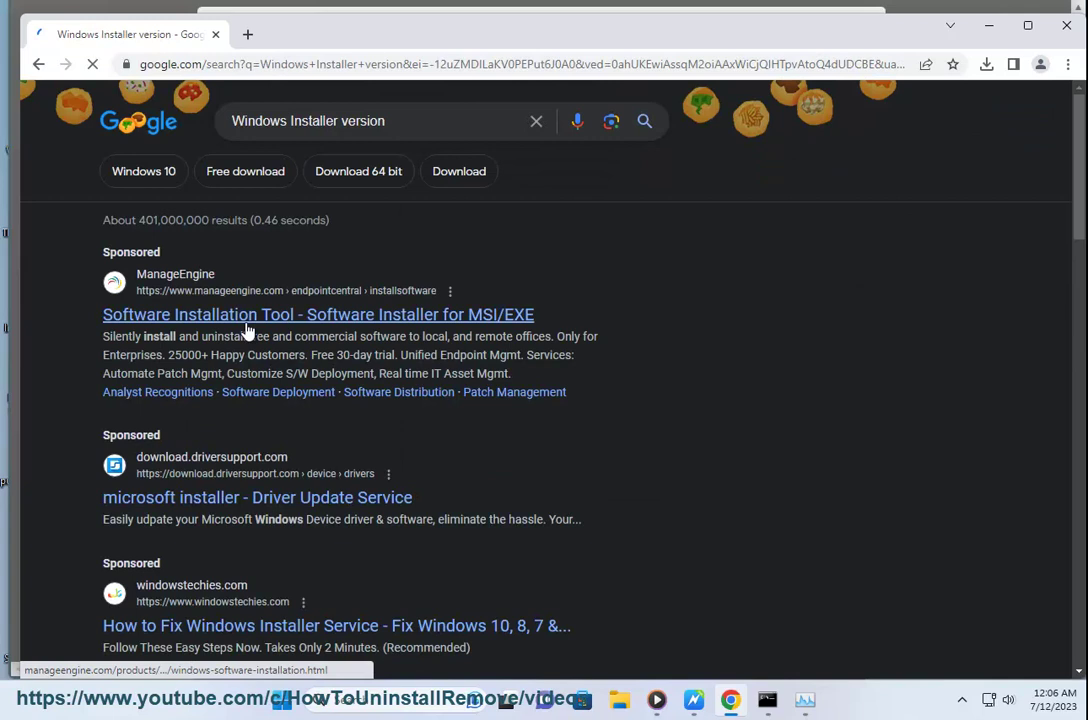
# Highlight the Released Versions, Windows Installer 2.0 and Windows Installer 4.5 results.
pyautogui.scroll(-1, 96, 512)
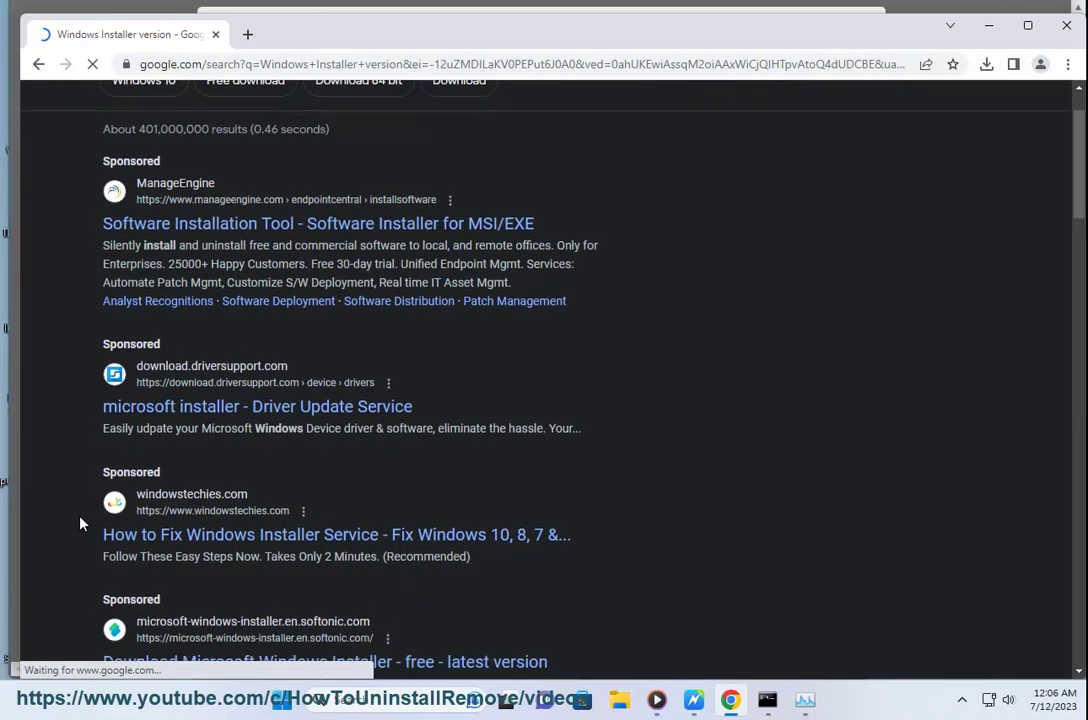
pyautogui.scroll(-2, 80, 518)
pyautogui.scroll(-2, 84, 505)
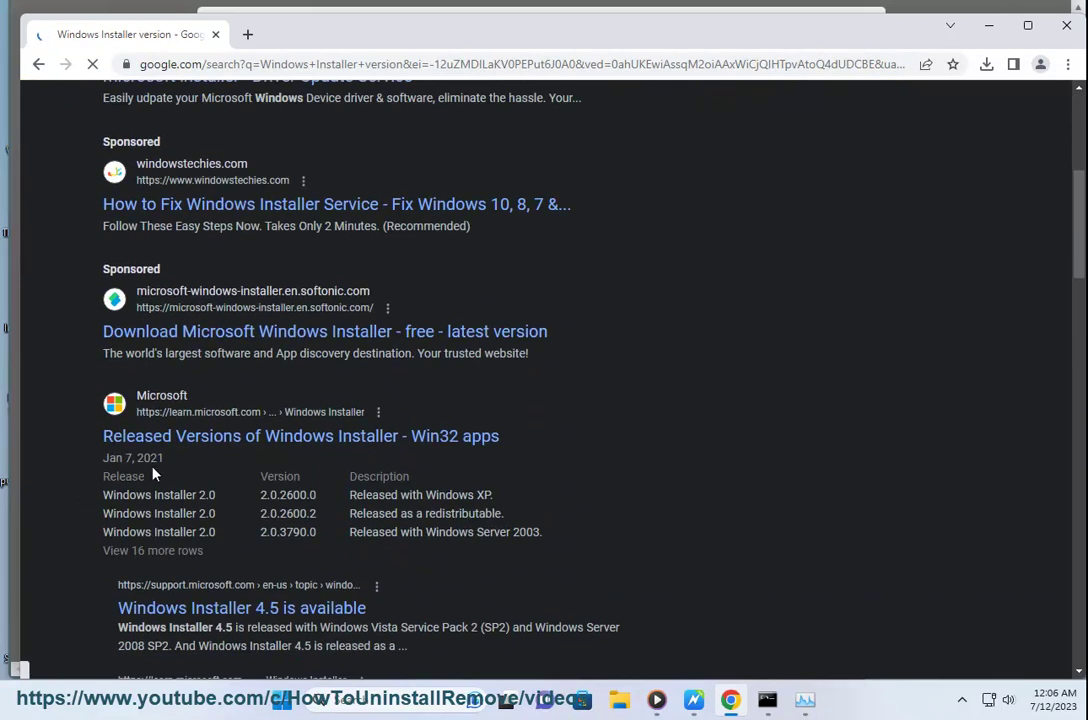
pyautogui.moveTo(100, 437); pyautogui.dragTo(546, 449)
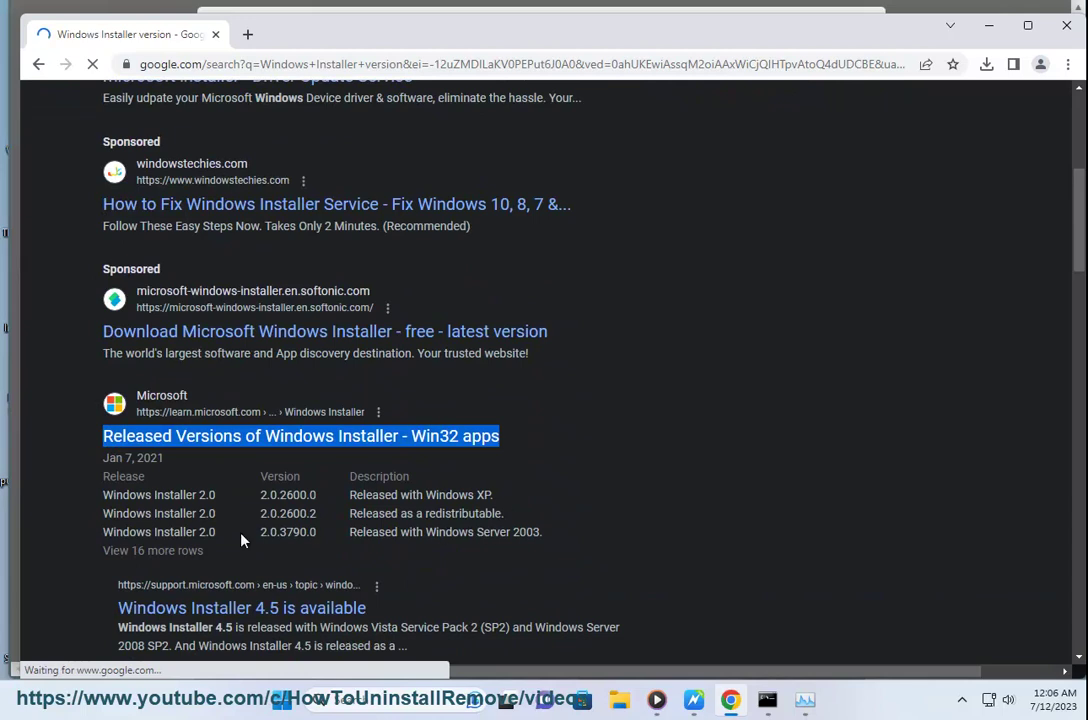
pyautogui.moveTo(215, 494)
pyautogui.mouseDown()
pyautogui.moveTo(99, 505)
pyautogui.moveTo(103, 495)
pyautogui.mouseUp()
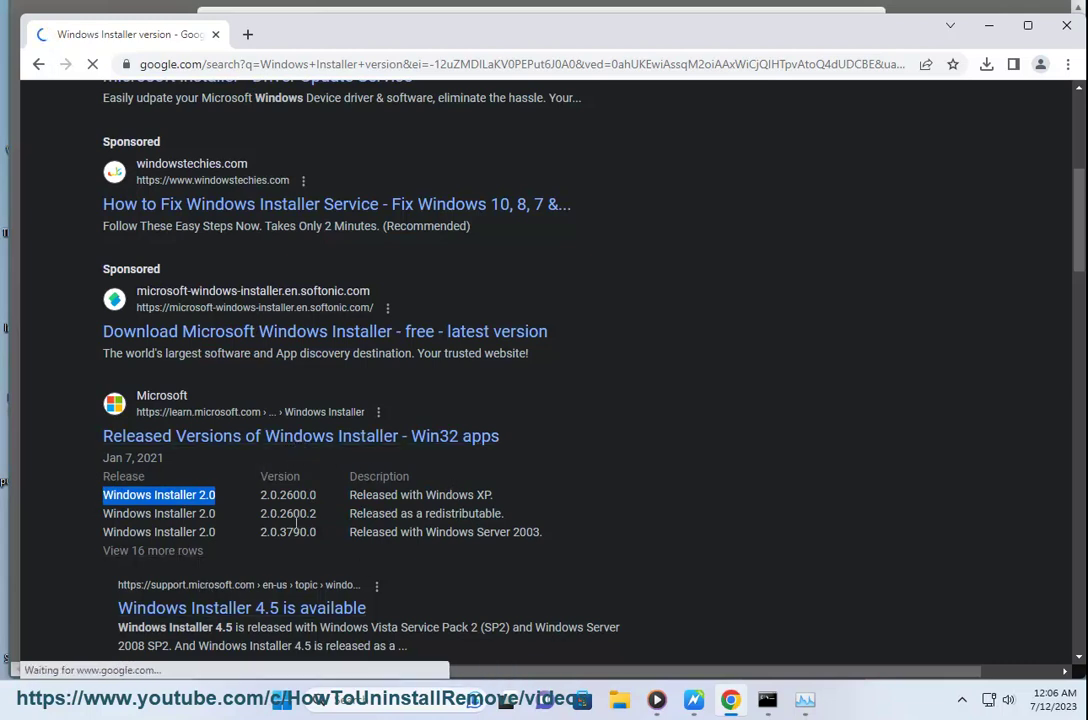
pyautogui.scroll(-1, 339, 515)
pyautogui.moveTo(378, 537); pyautogui.dragTo(118, 523)
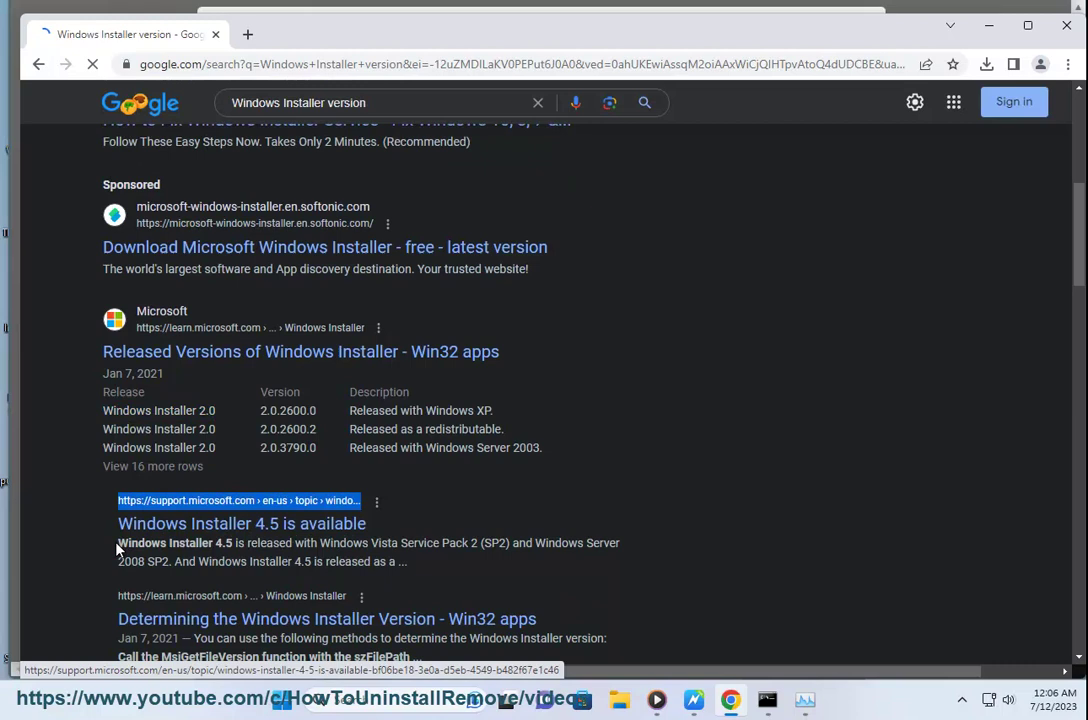
# Open Released Versions and Determining the Windows Installer Version in new tabs; mark the System File Checker step.
pyautogui.rightClick(330, 355)
pyautogui.click(390, 371)
pyautogui.scroll(-2, 558, 444)
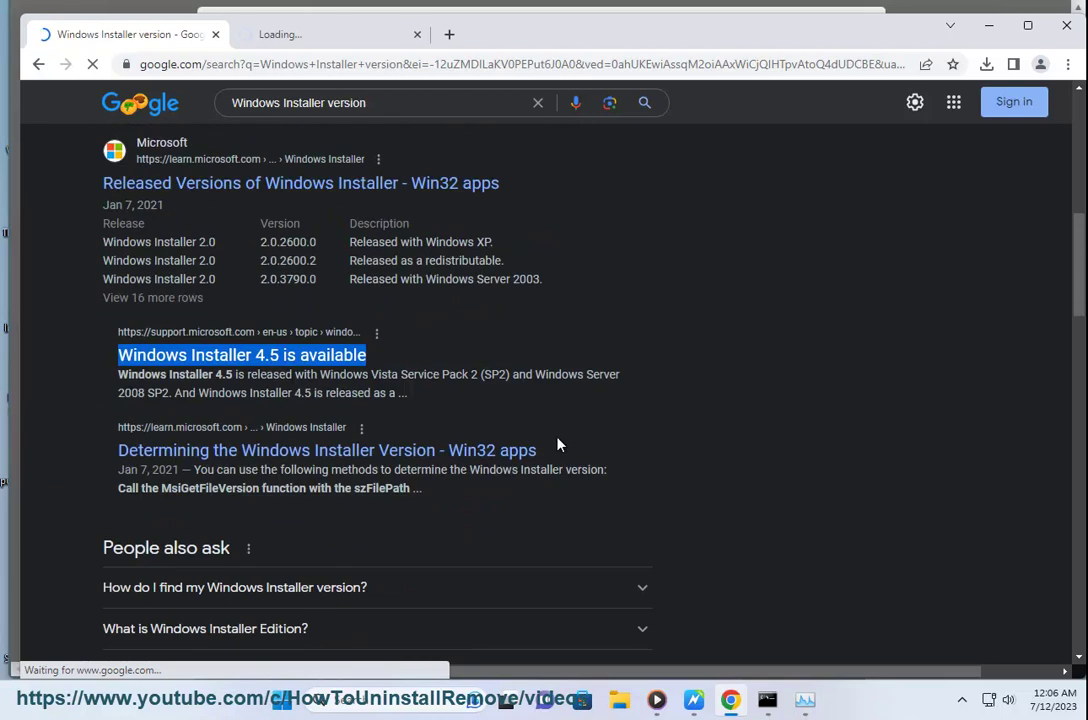
pyautogui.rightClick(349, 463)
pyautogui.click(365, 467)
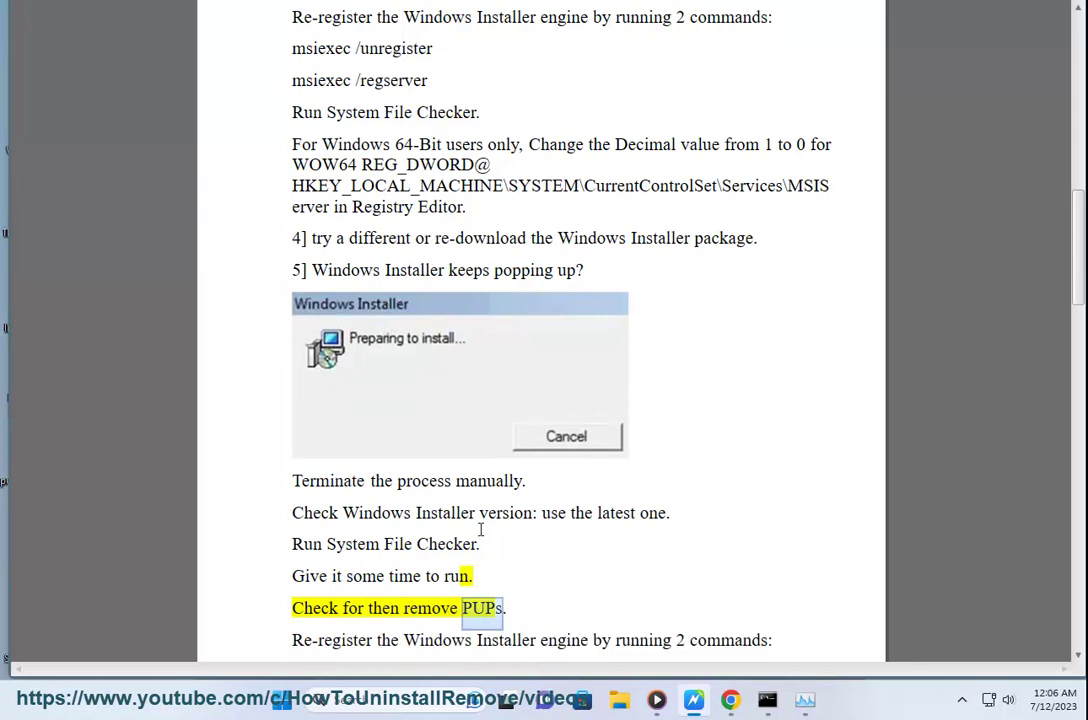
pyautogui.moveTo(480, 546); pyautogui.dragTo(327, 546)
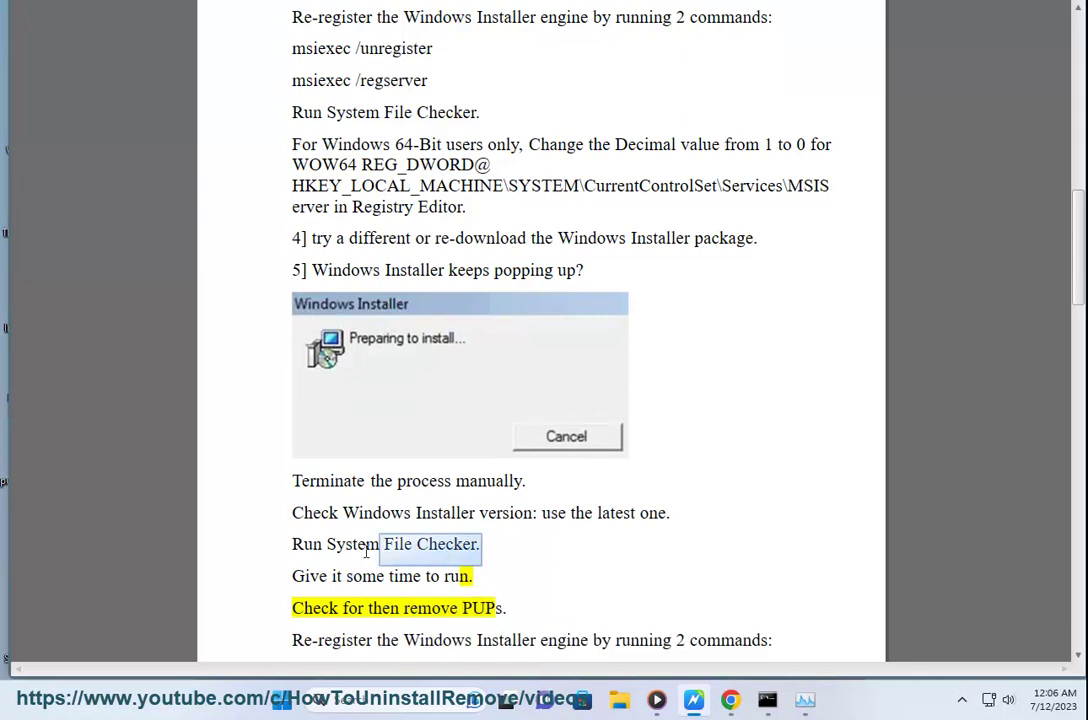
pyautogui.click(365, 698)
pyautogui.write('c')
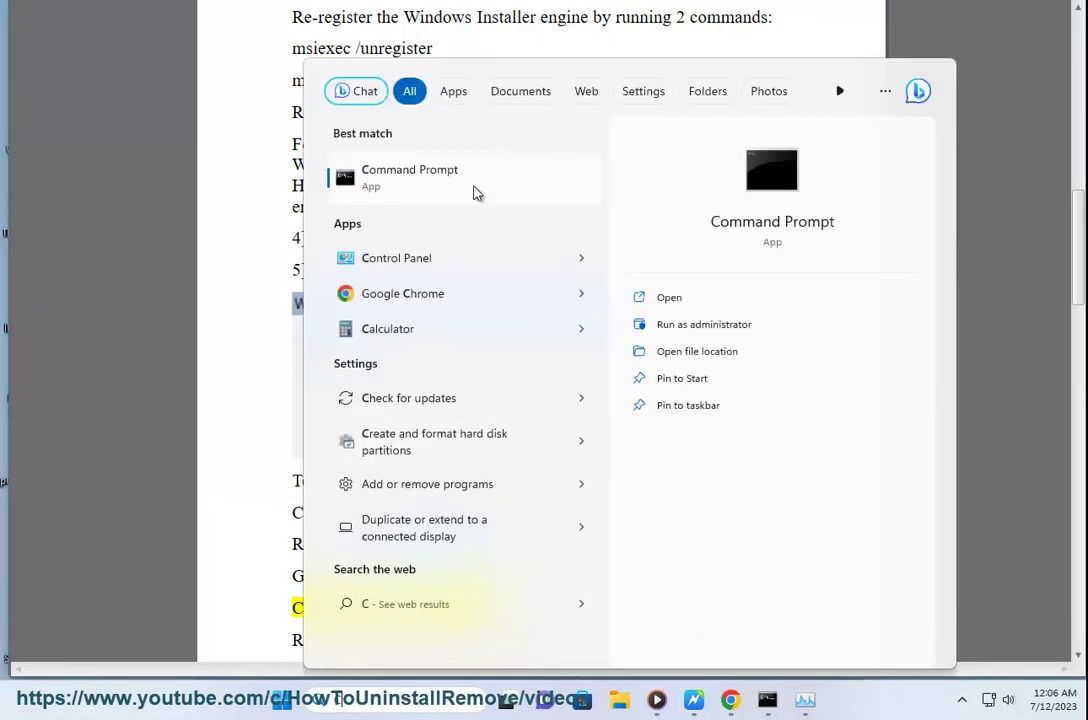
pyautogui.click(668, 328)
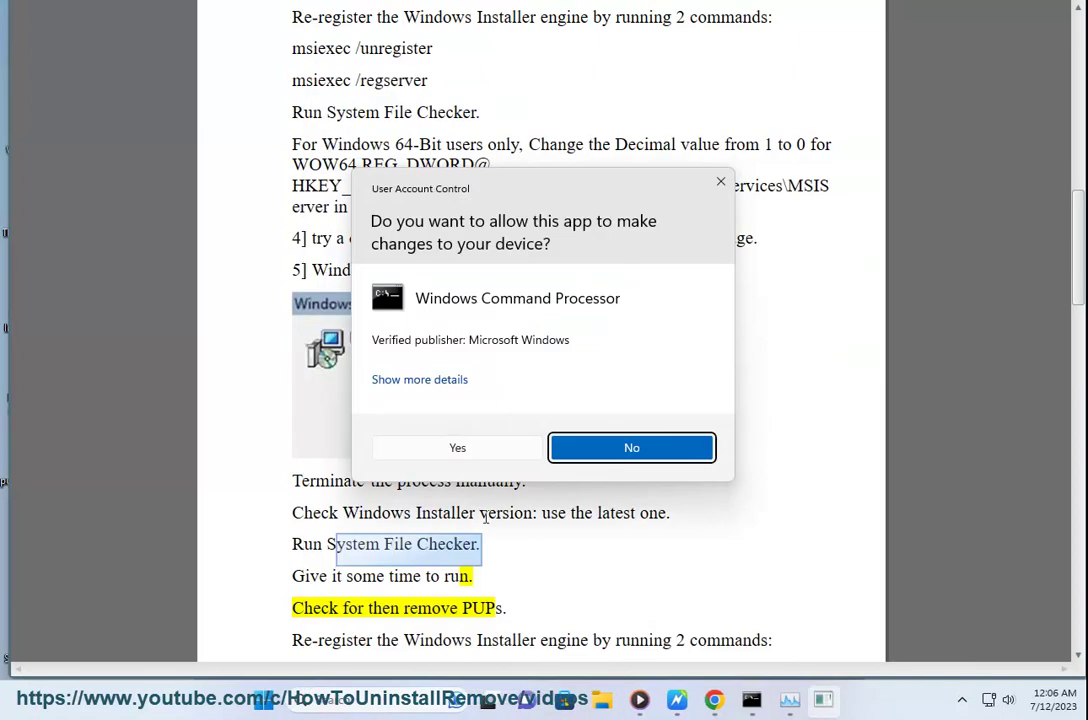
pyautogui.click(461, 456)
pyautogui.write('SFC')
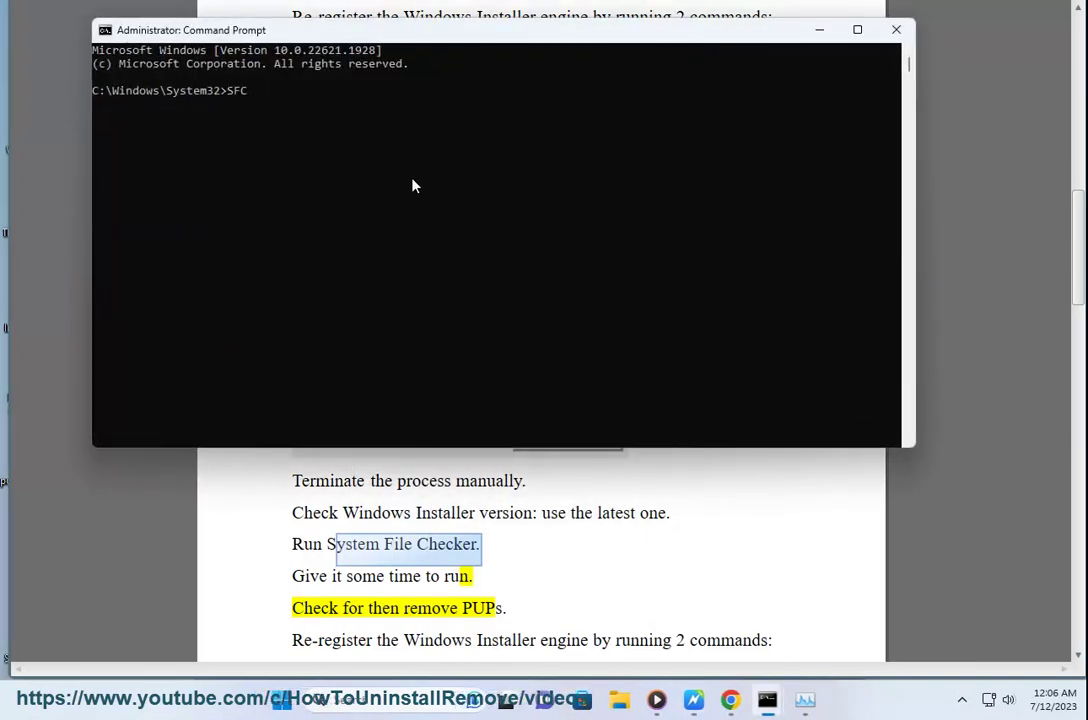
pyautogui.write(' /SW')
pyautogui.press('BackSpace')
pyautogui.write('CANN')
pyautogui.write('OW')
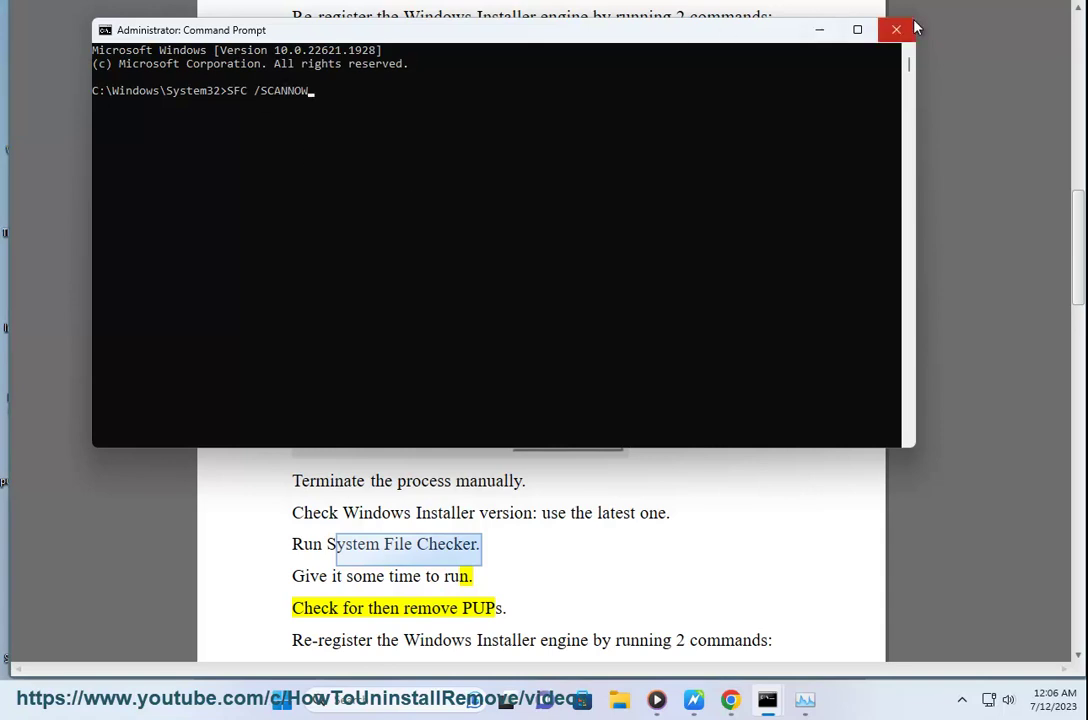
pyautogui.click(896, 29)
pyautogui.moveTo(461, 607); pyautogui.dragTo(505, 608)
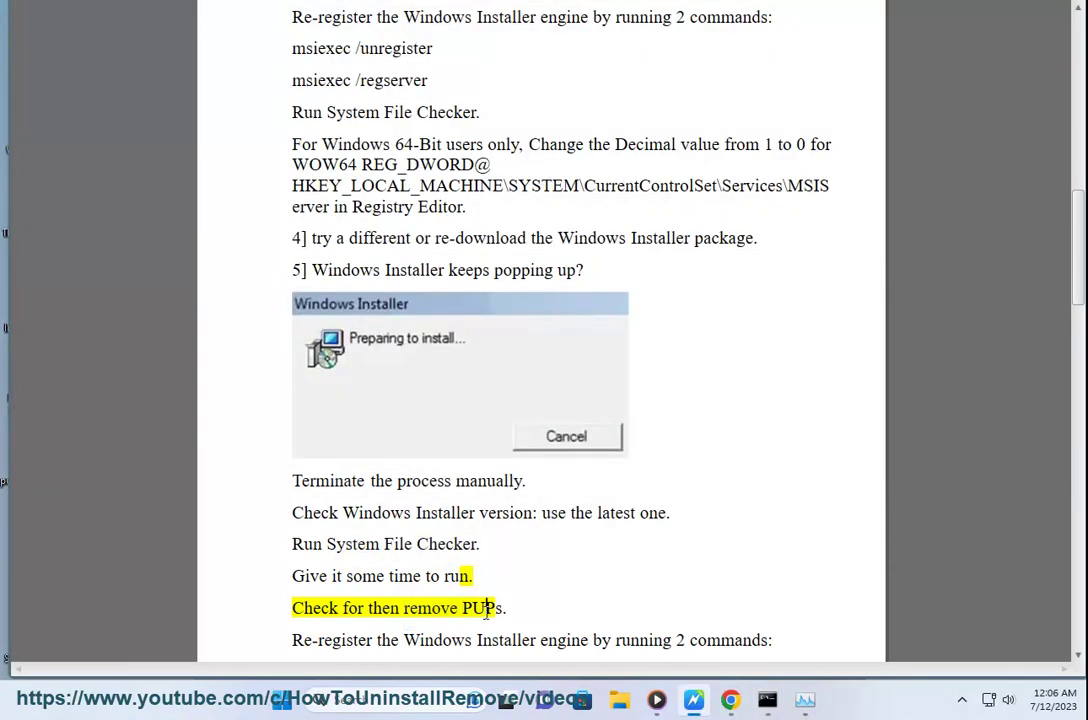
pyautogui.click(284, 702)
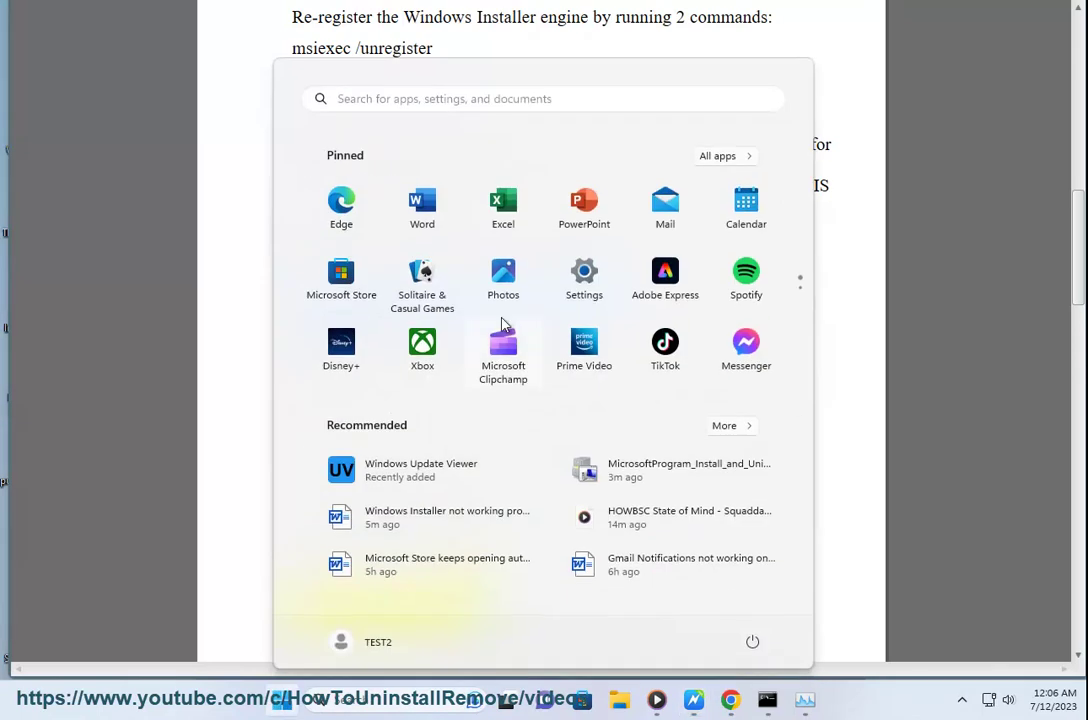
pyautogui.click(590, 225)
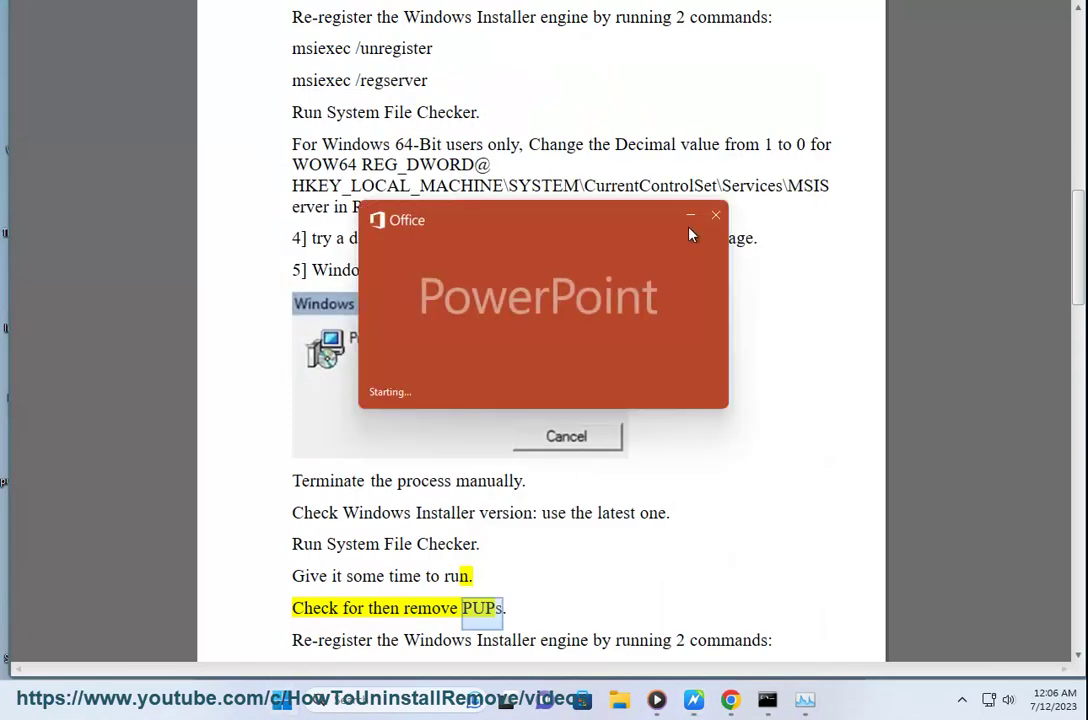
pyautogui.press('Return')
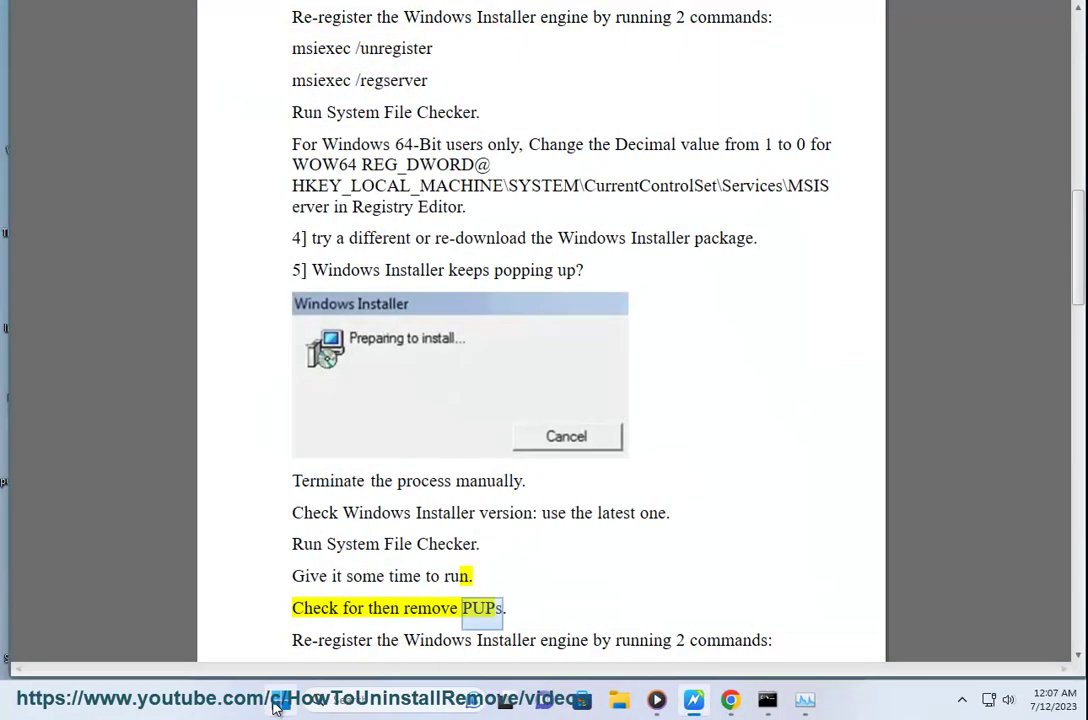
# Open Settings and view the Installed apps list.
pyautogui.click(266, 700)
pyautogui.click(585, 290)
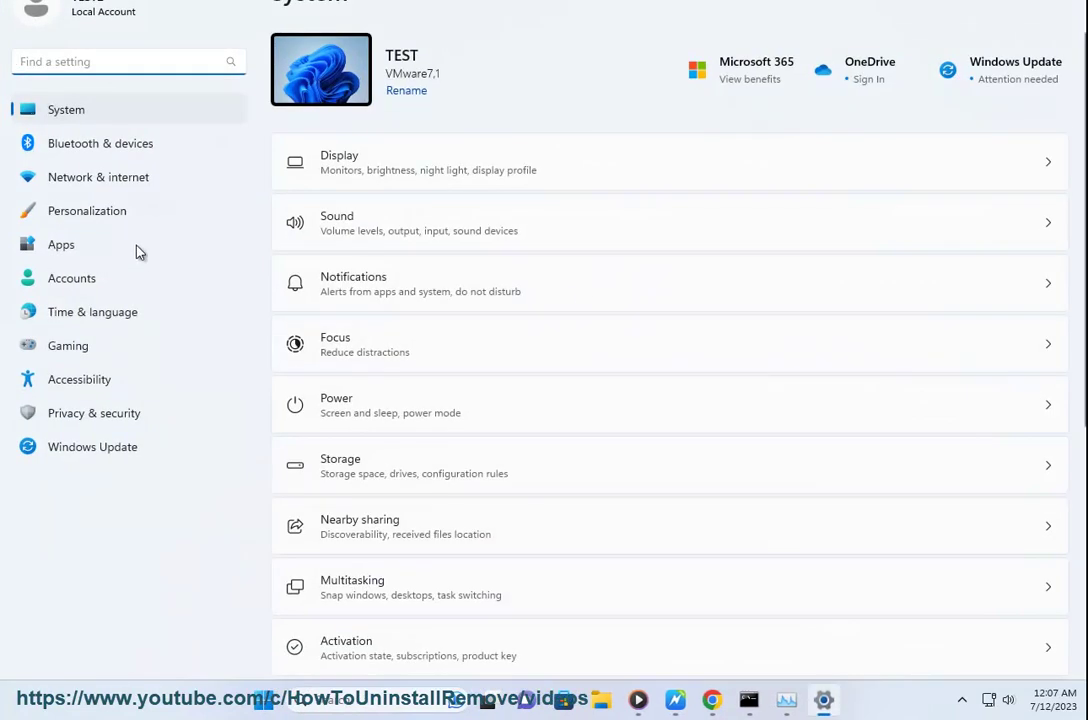
pyautogui.click(129, 238)
pyautogui.click(450, 73)
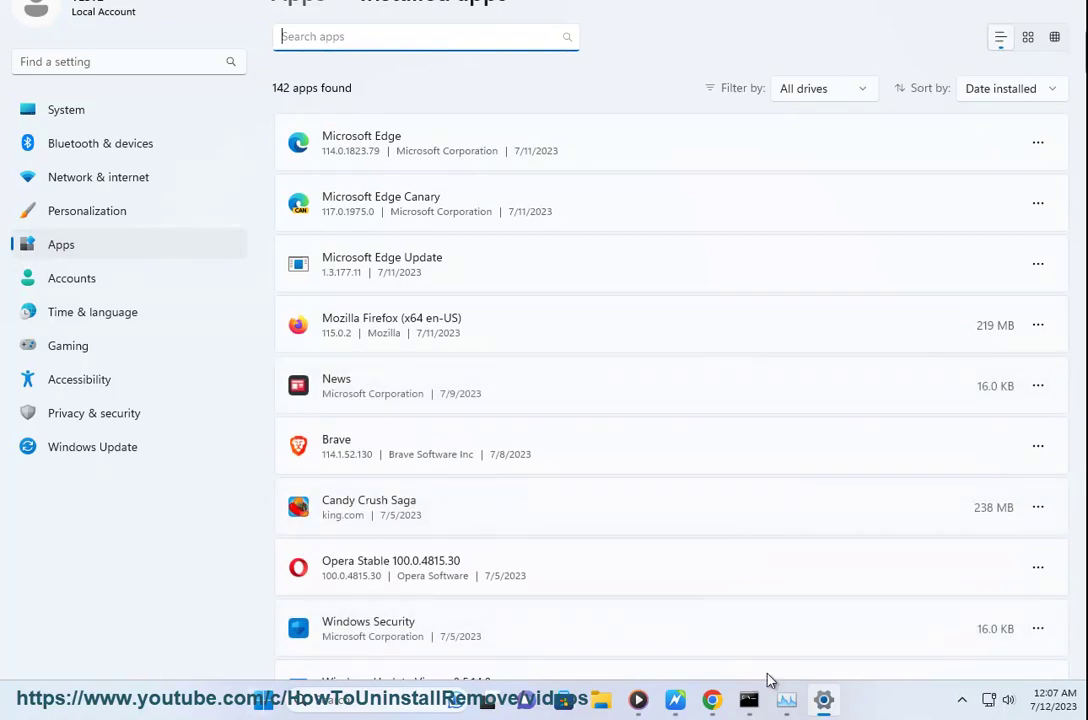
# Select Full scan in Windows Security's Virus & threat protection scan options.
pyautogui.click(134, 418)
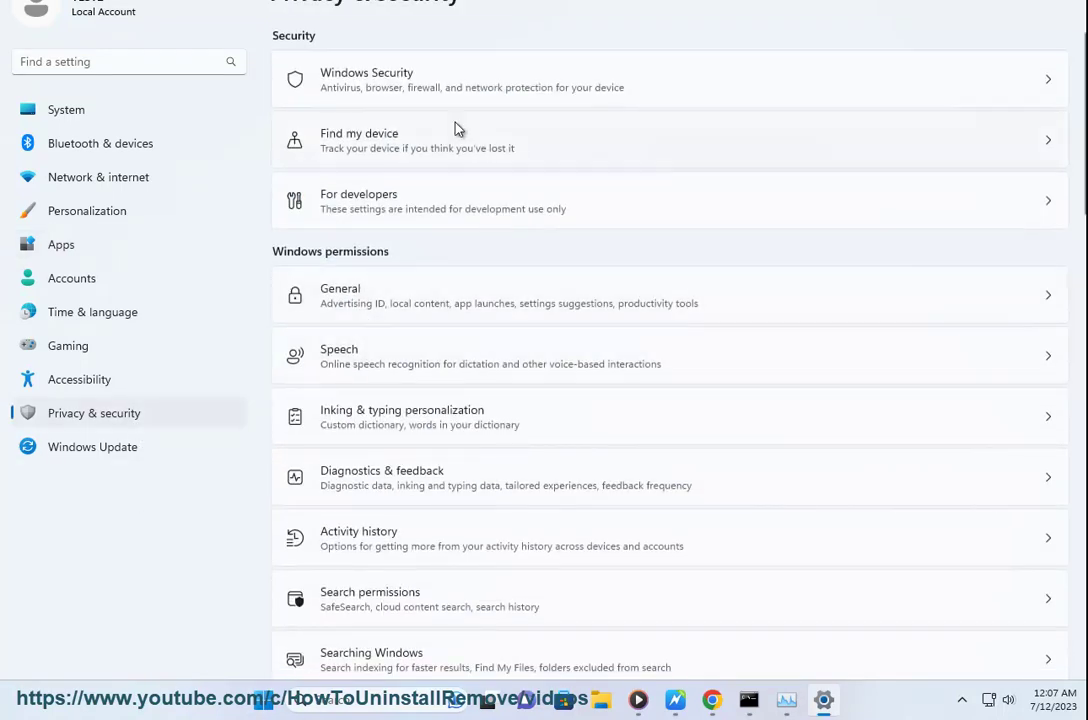
pyautogui.click(456, 80)
pyautogui.click(372, 180)
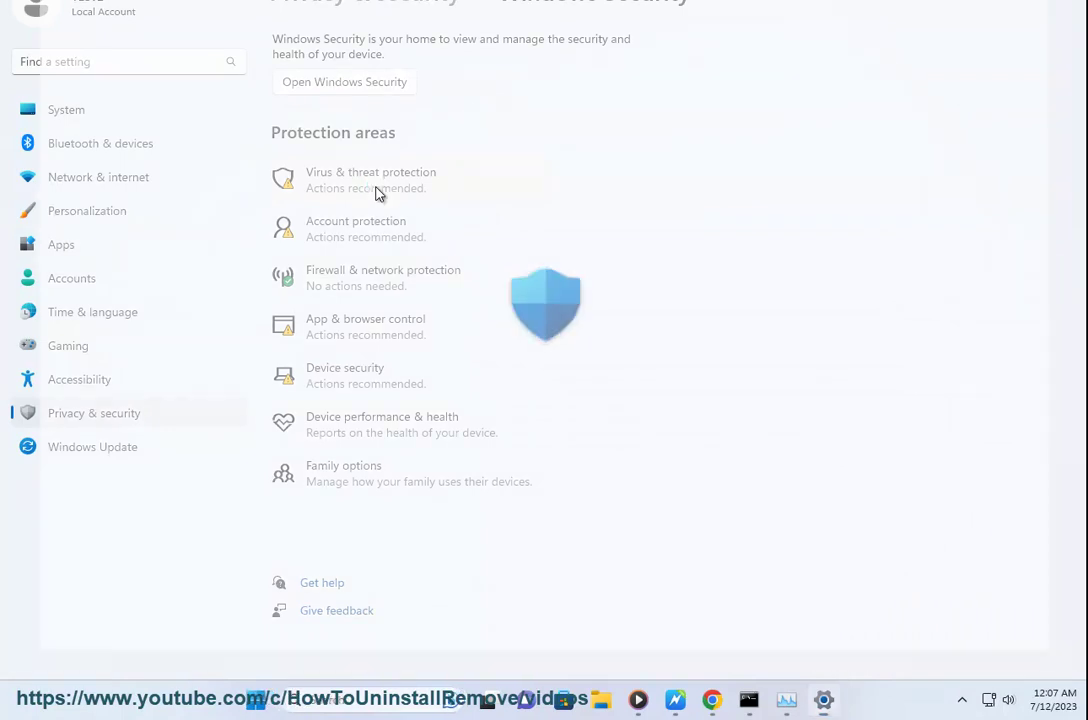
pyautogui.click(342, 266)
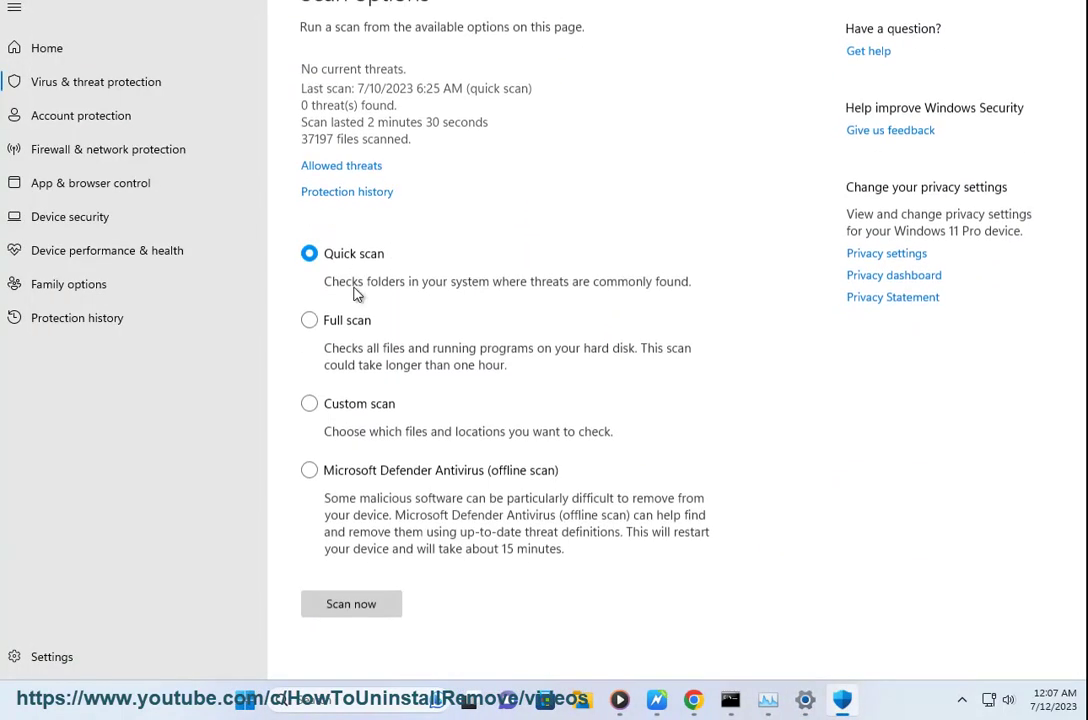
pyautogui.click(360, 350)
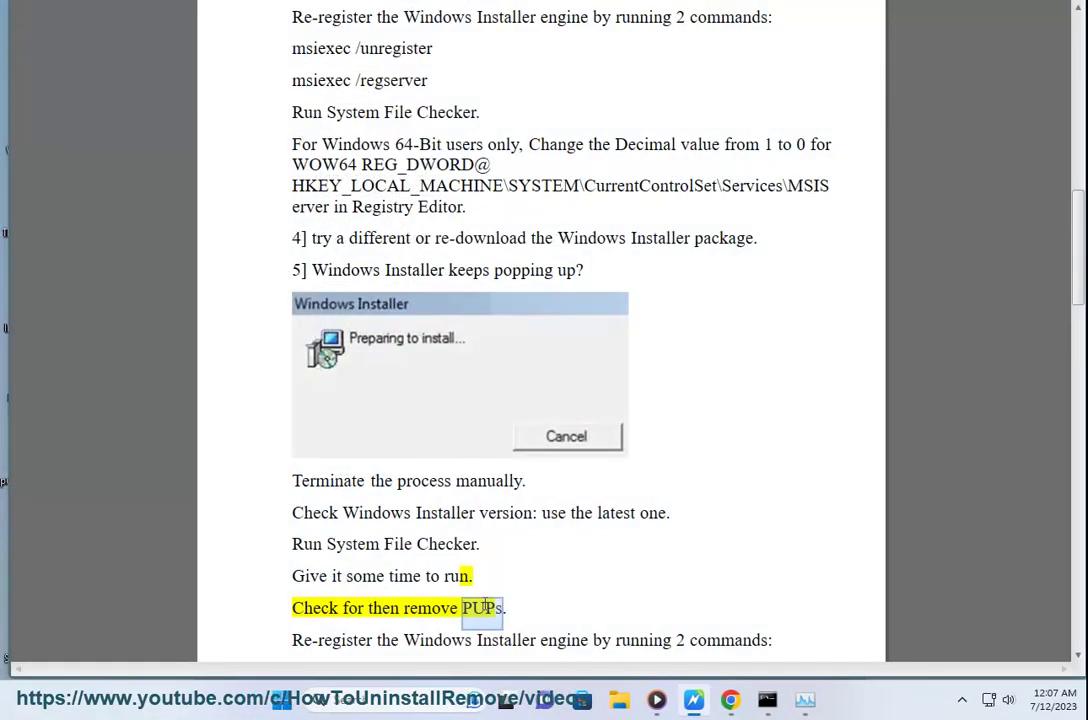
# Mark the PUPs step in the guide, then switch to the administrator Command Prompt and begin typing.
pyautogui.moveTo(484, 605); pyautogui.dragTo(515, 600)
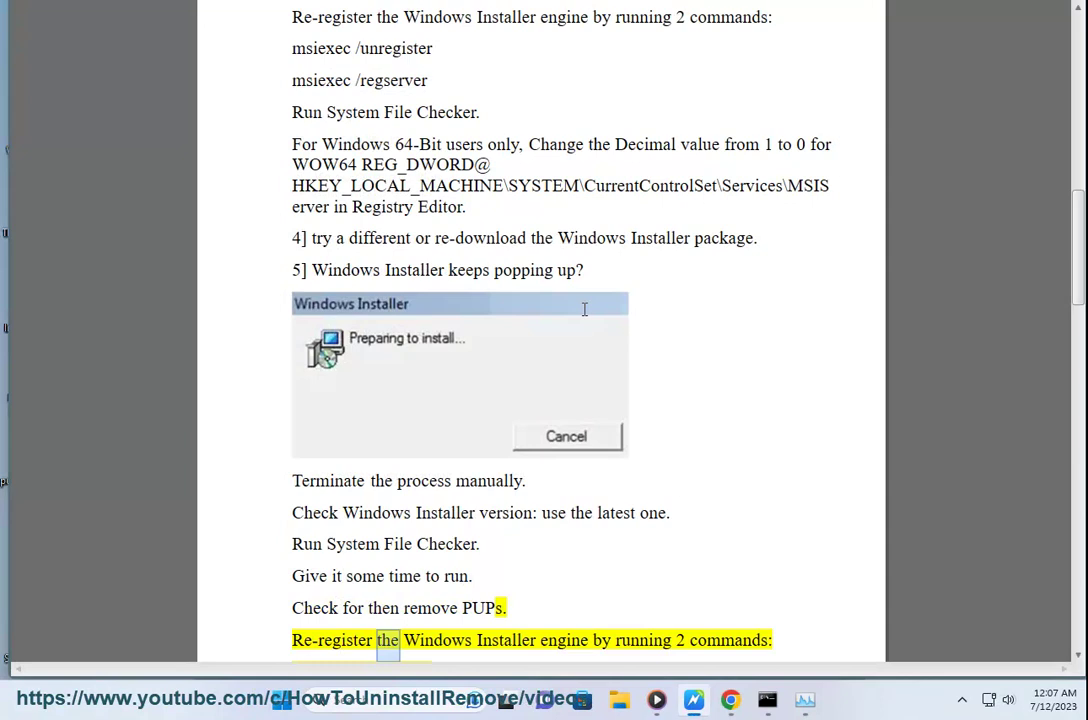
pyautogui.click(765, 702)
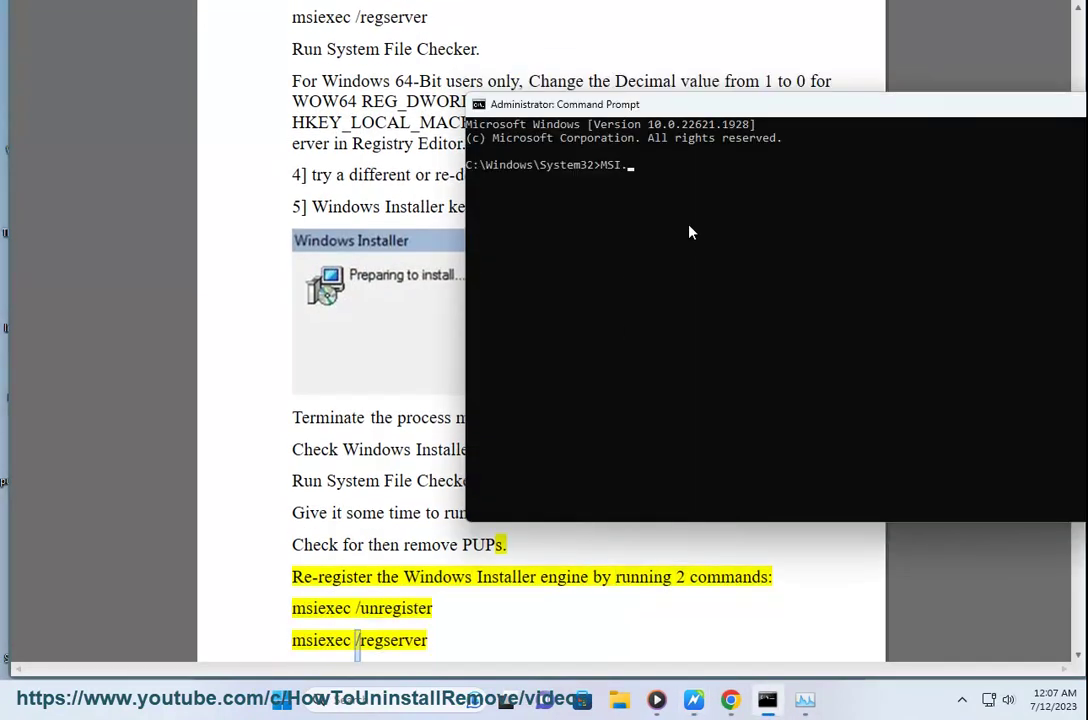
pyautogui.write('.')
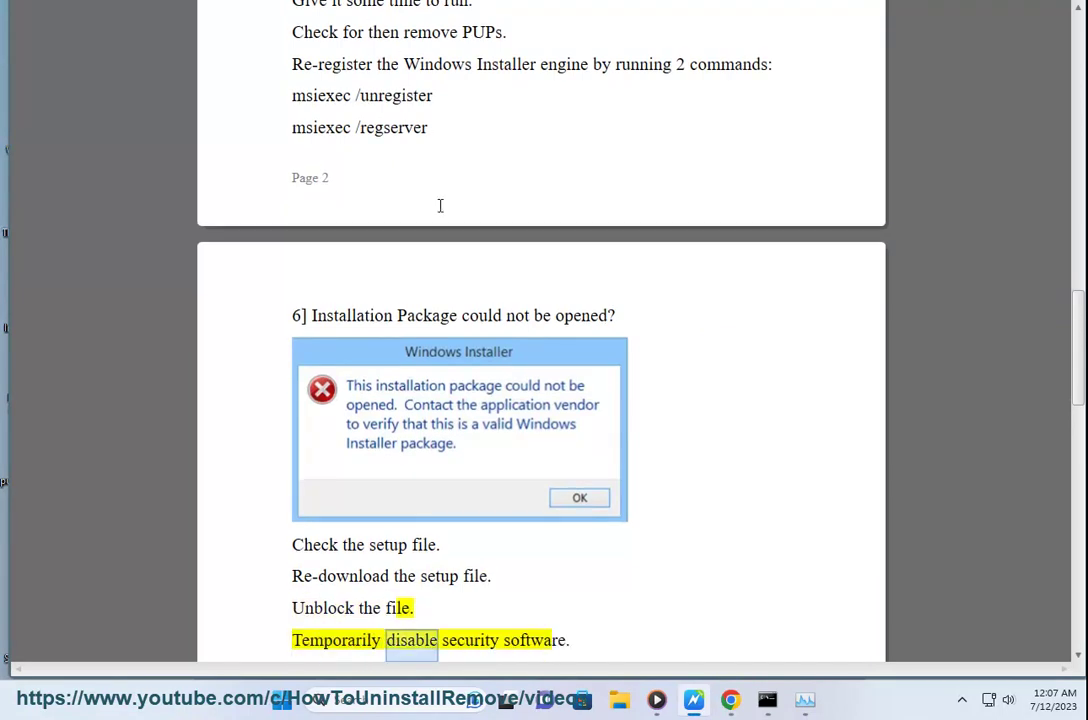
# Unblock the downloaded MicrosoftProgram_Install_and_Uninstall.meta.diagcab file in Downloads, then close File Explorer.
pyautogui.click(330, 608)
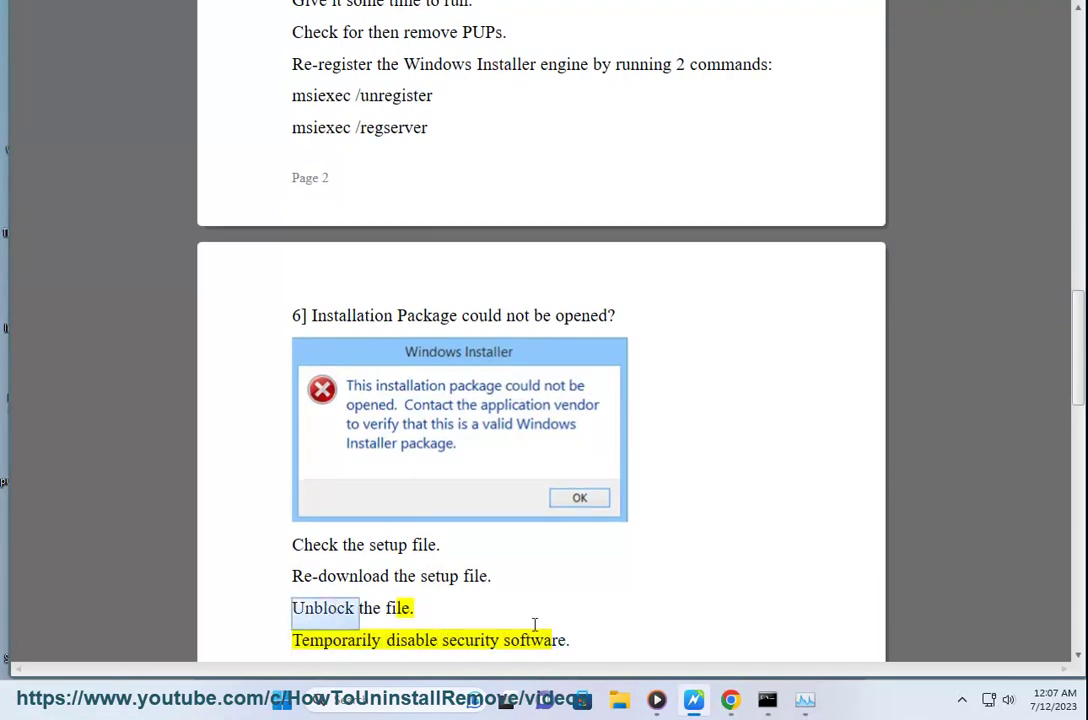
pyautogui.click(619, 700)
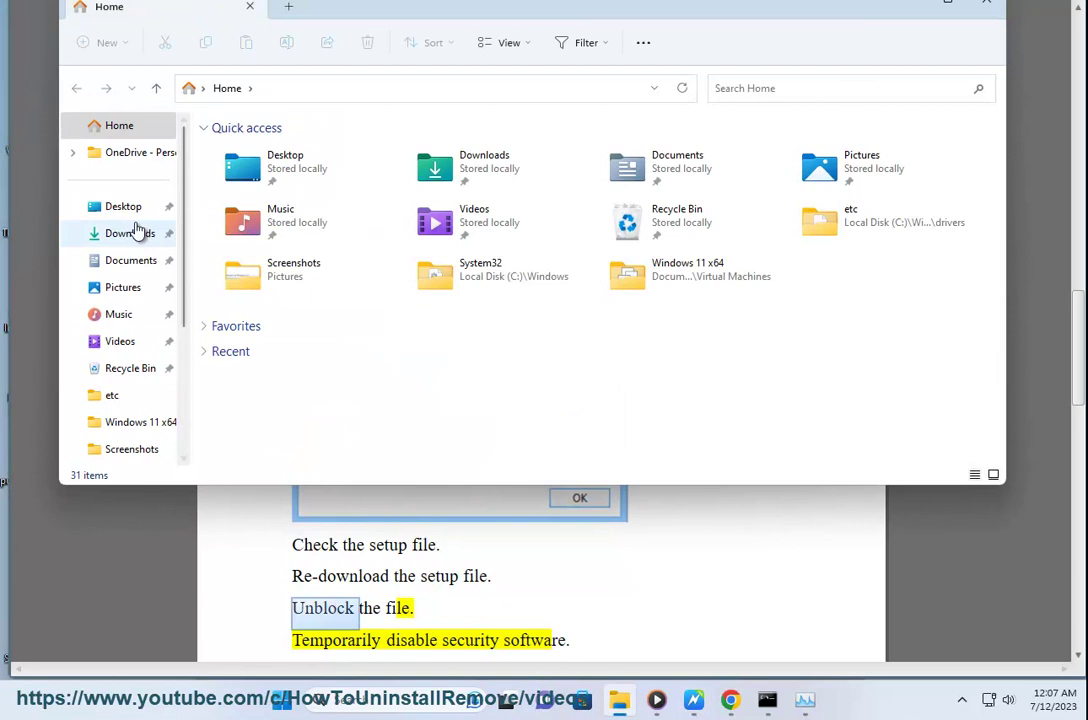
pyautogui.click(125, 233)
pyautogui.rightClick(272, 175)
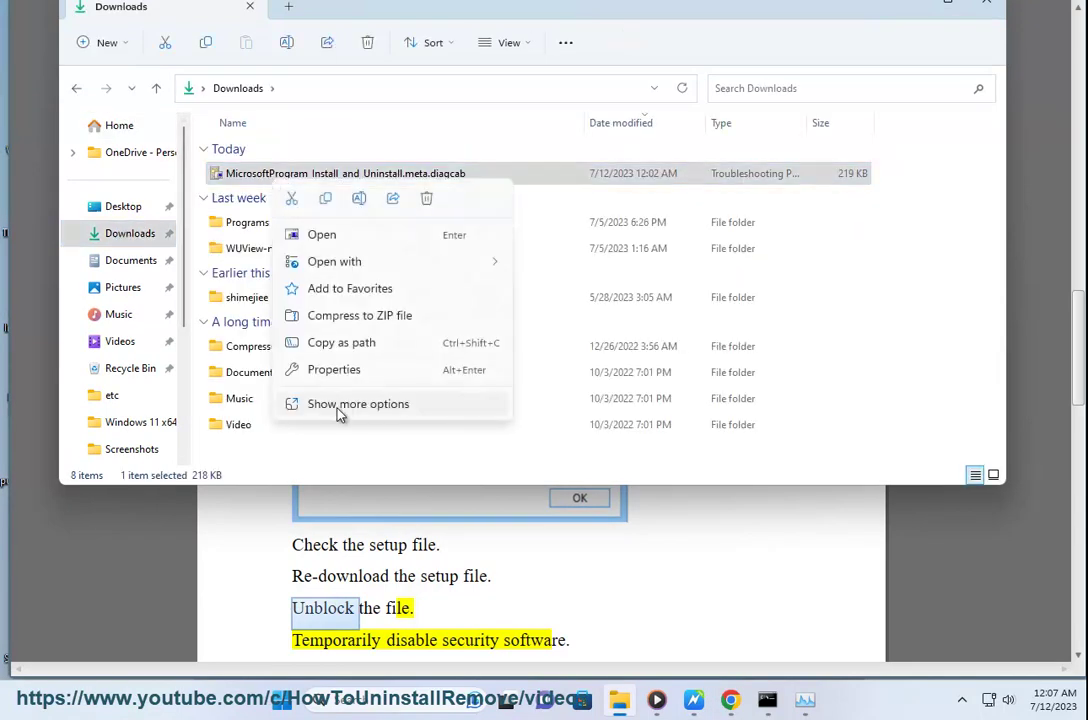
pyautogui.click(345, 370)
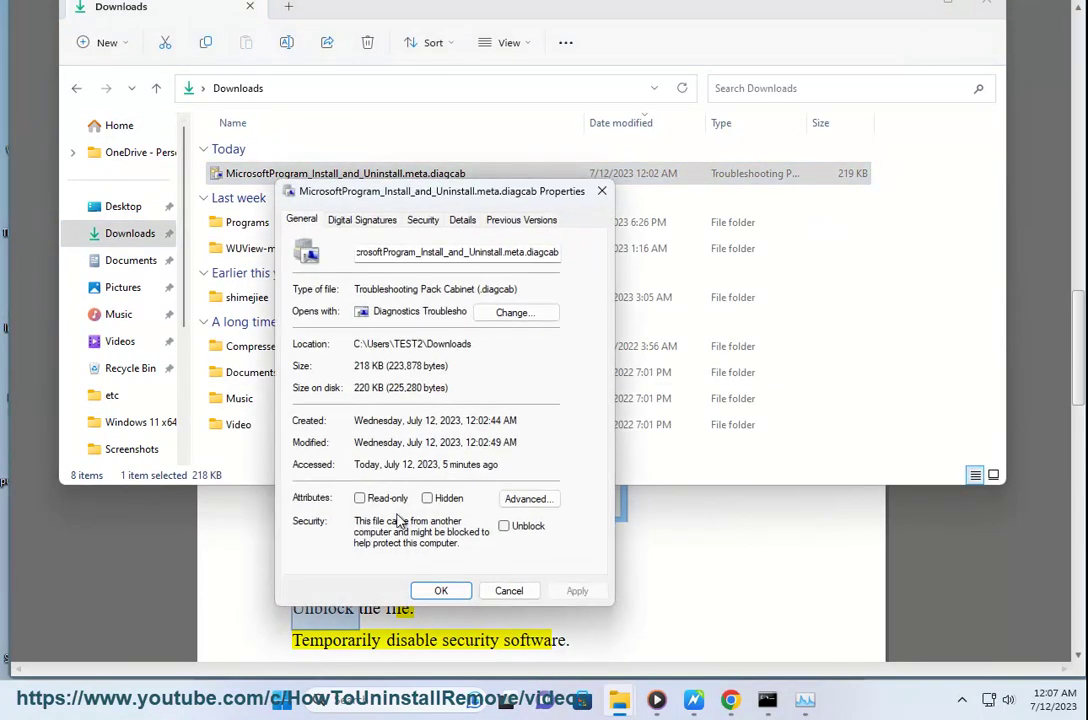
pyautogui.click(504, 527)
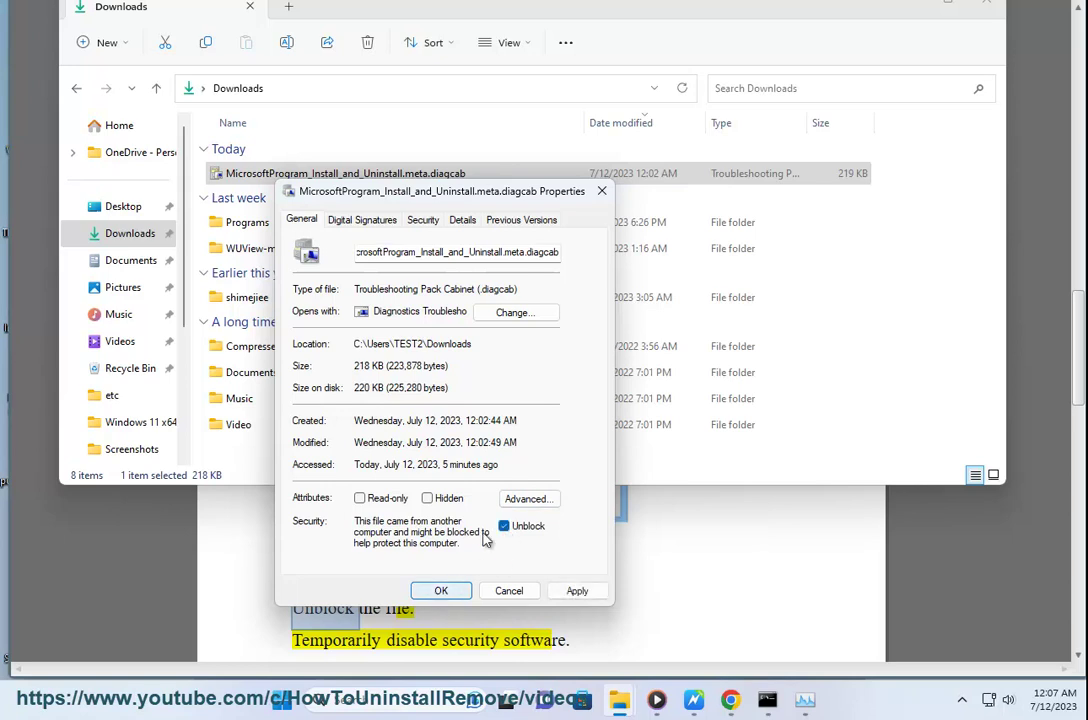
pyautogui.click(511, 591)
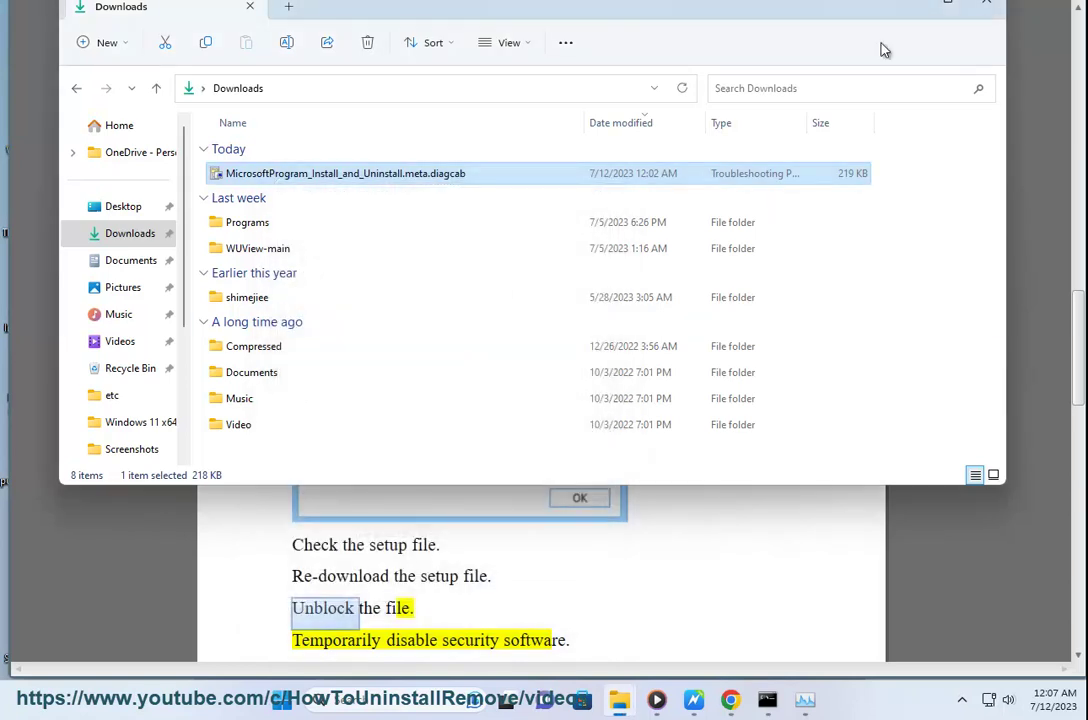
pyautogui.click(984, 9)
# Check per-user resource use on Task Manager's Users view, then bring up Settings' System page.
pyautogui.click(585, 612)
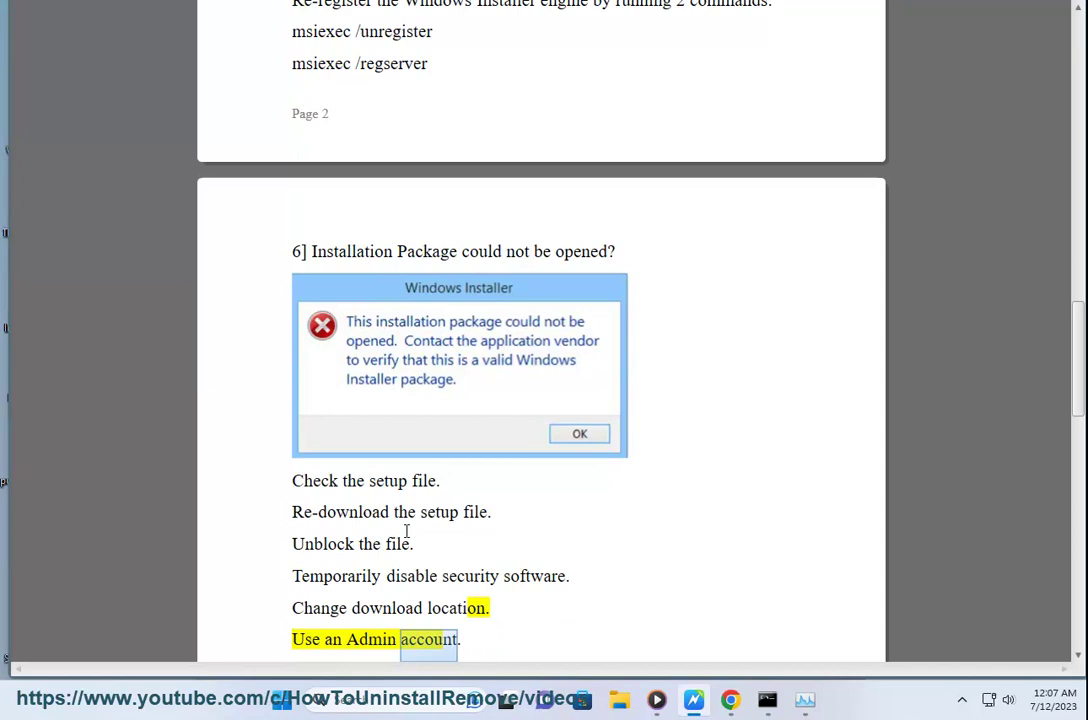
pyautogui.click(805, 699)
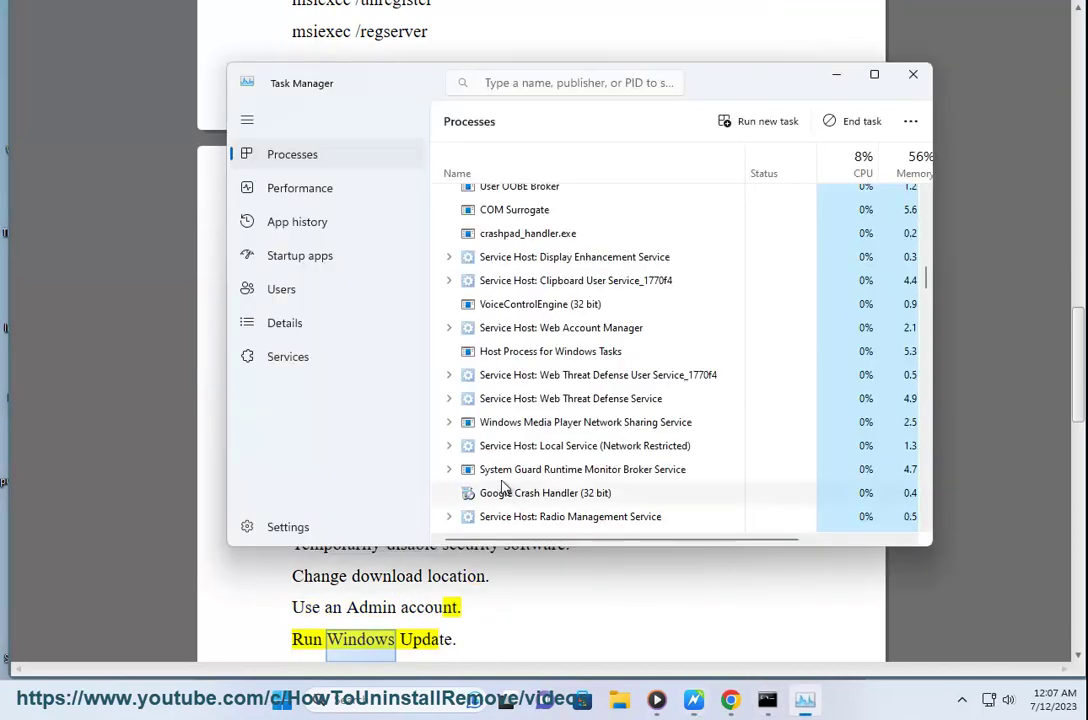
pyautogui.click(272, 290)
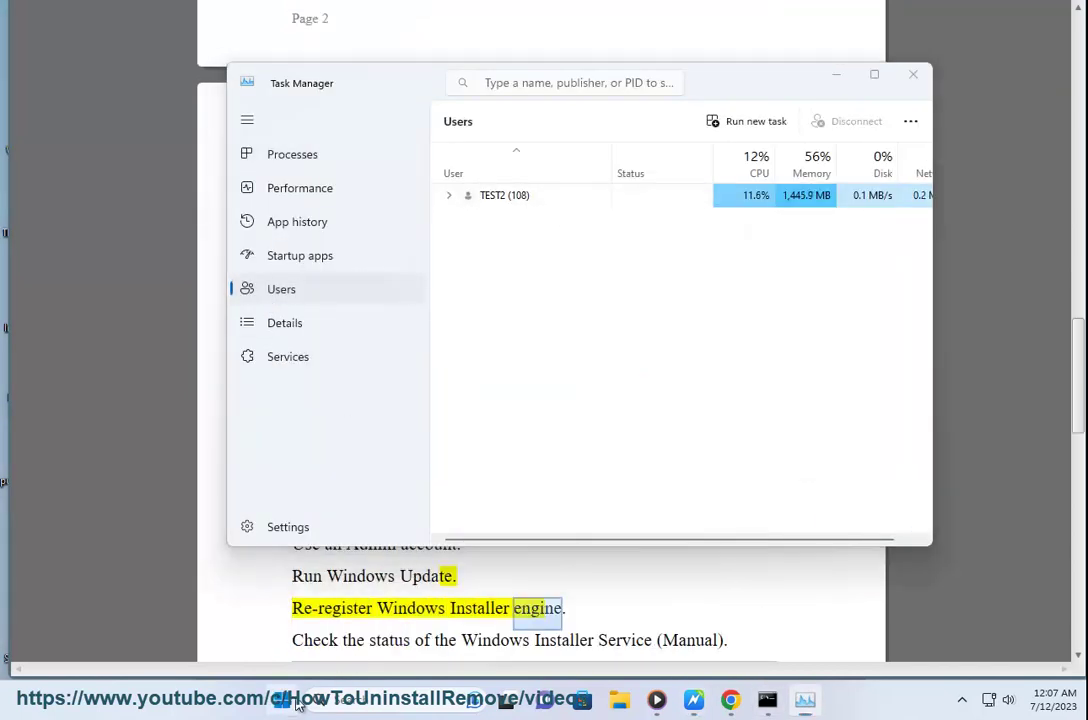
pyautogui.press('super')
pyautogui.press('super+i')
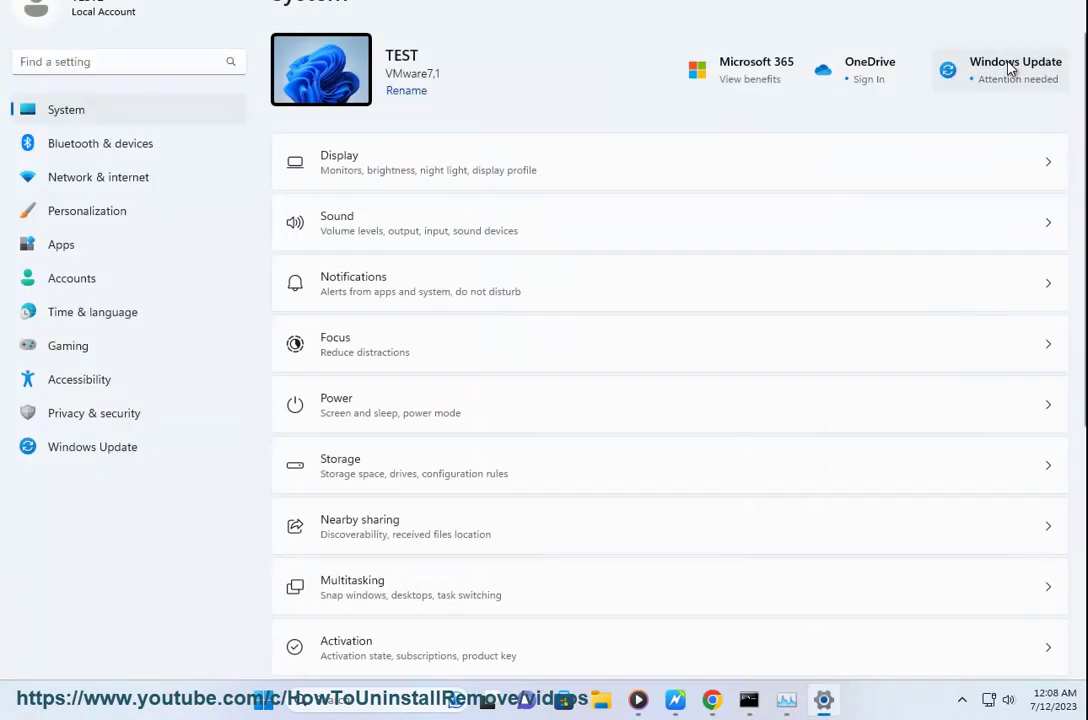
# Go to Windows Update, which lists three available updates including the July 2023 cumulative update.
pyautogui.click(1010, 68)
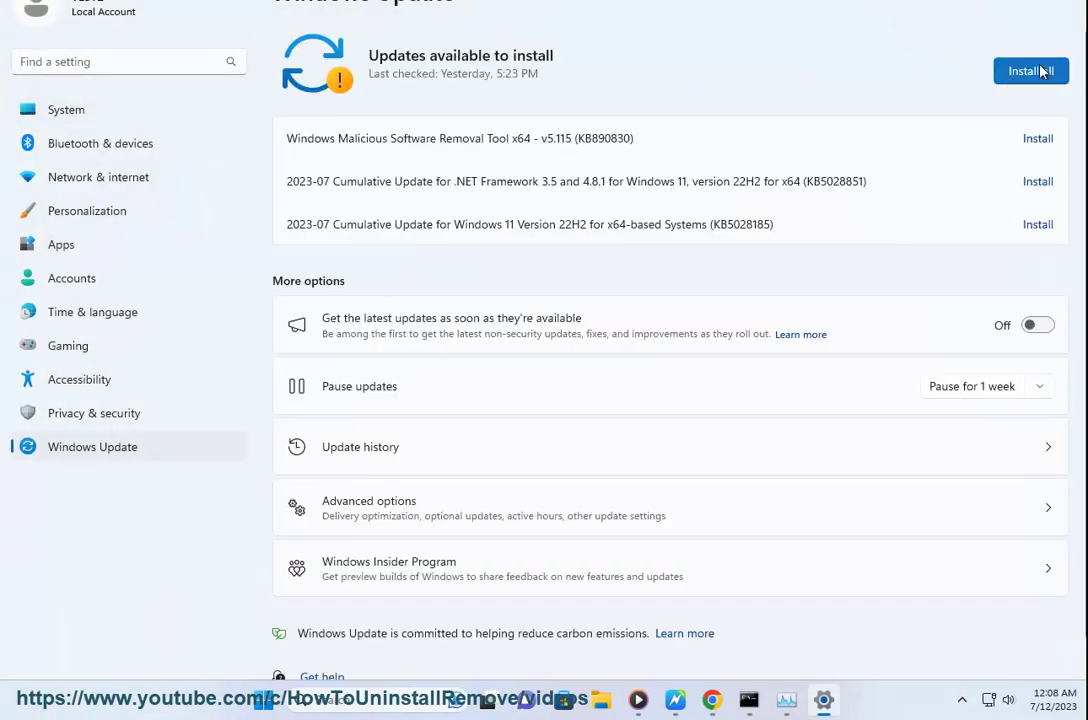